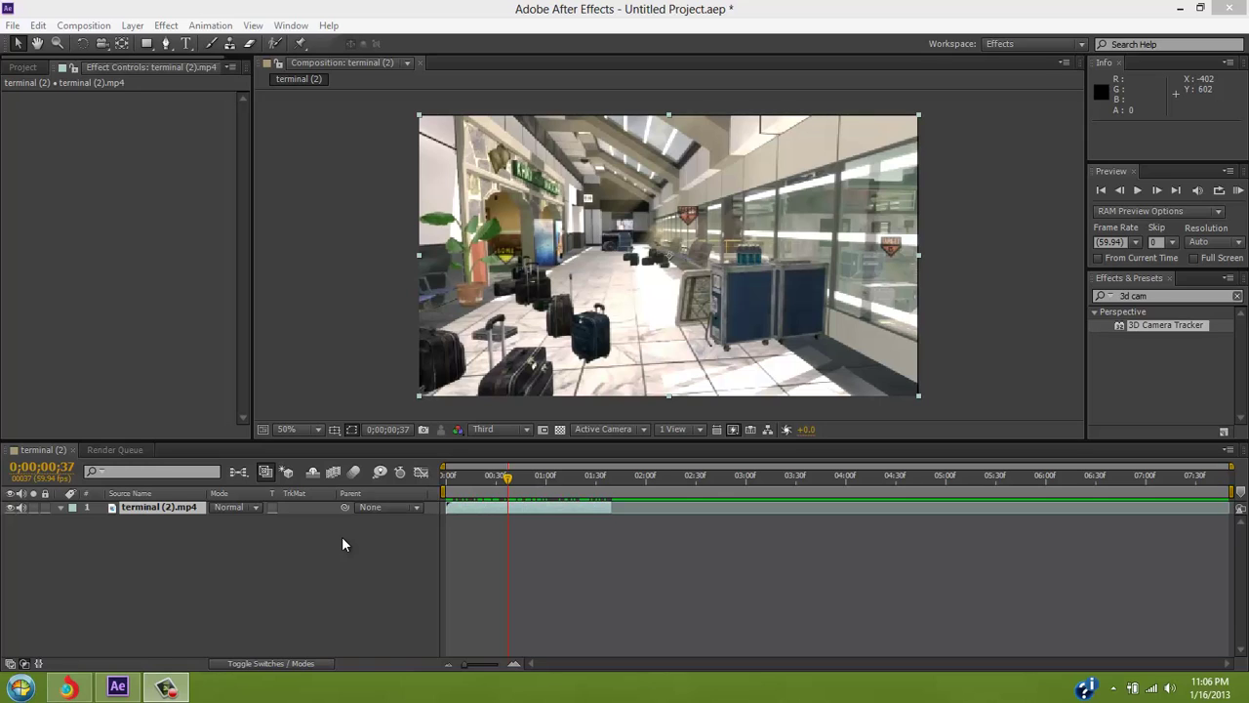
Step: Scrub through the early frames of the terminal footage back to frame 23
left_click(342, 536)
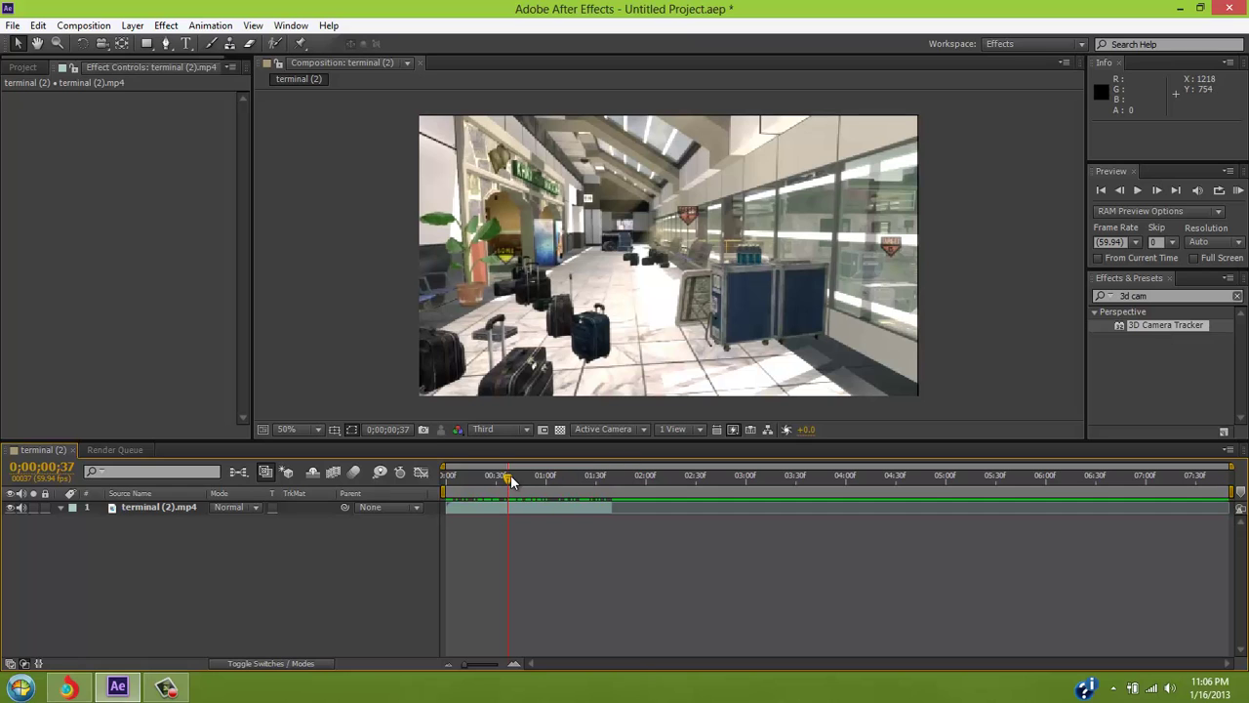
mouse_move(510, 475)
left_mouse_down()
mouse_move(469, 476)
mouse_move(587, 478)
mouse_move(483, 480)
mouse_move(556, 477)
mouse_move(485, 479)
mouse_move(525, 479)
mouse_move(498, 477)
left_mouse_up()
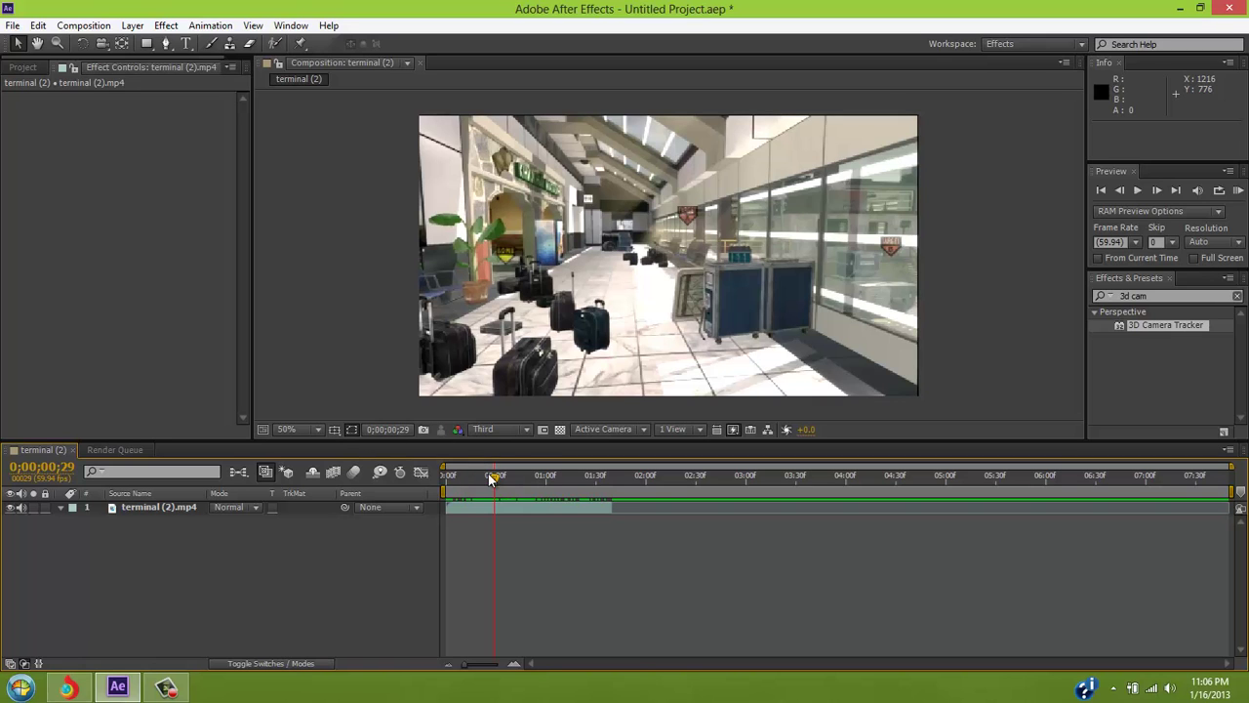
mouse_move(491, 478)
left_mouse_down()
mouse_move(454, 475)
mouse_move(508, 476)
mouse_move(485, 475)
left_mouse_up()
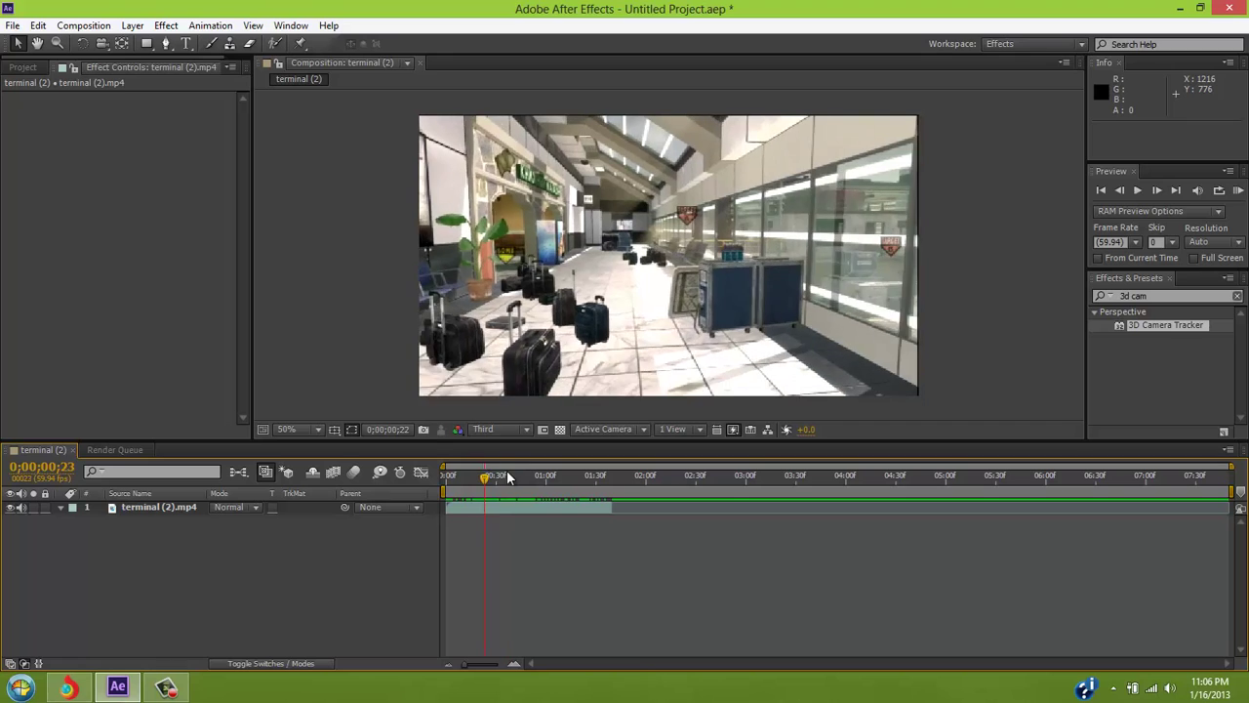
Step: Set the composition's fast preview mode to Fast Draft and try it at frame 44
left_click(734, 431)
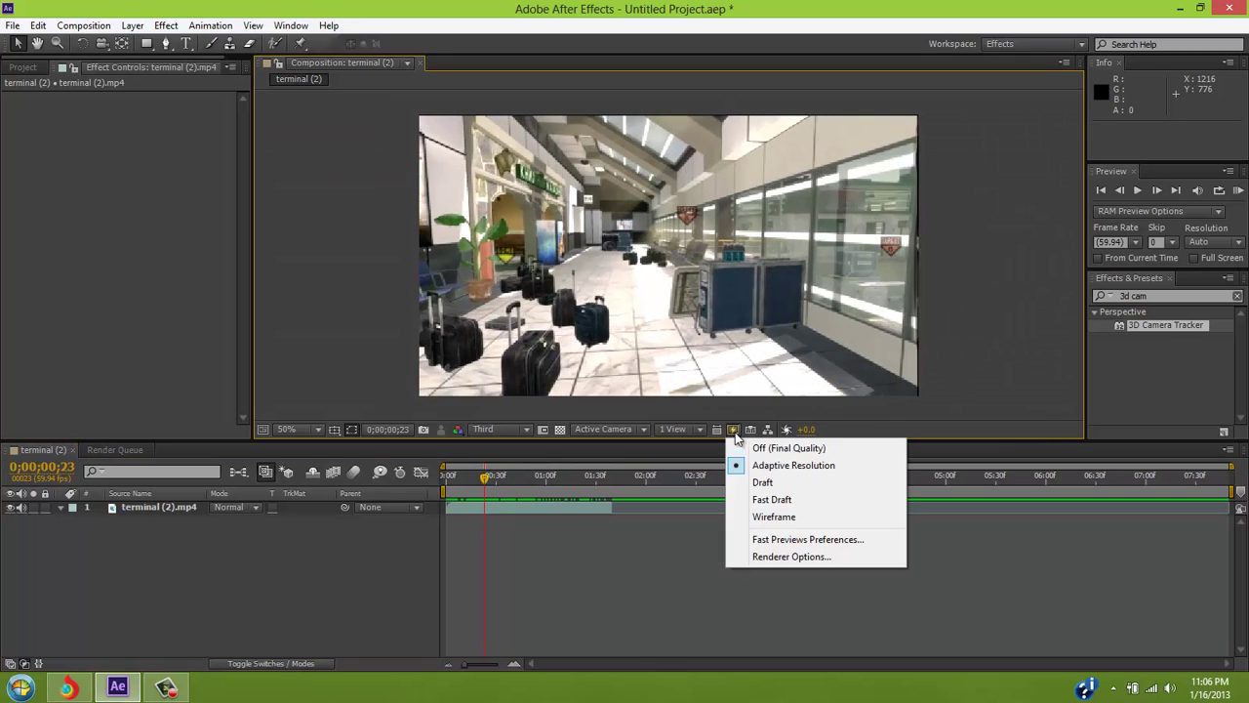
left_click(781, 500)
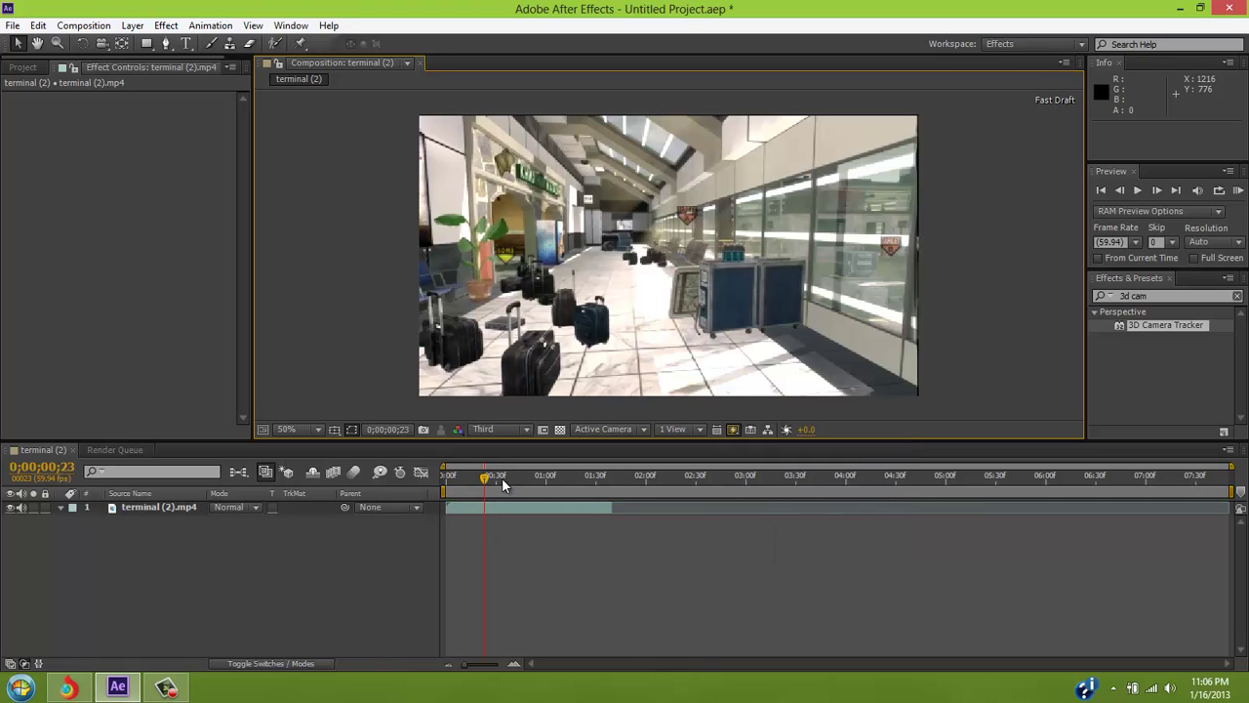
left_click(486, 481)
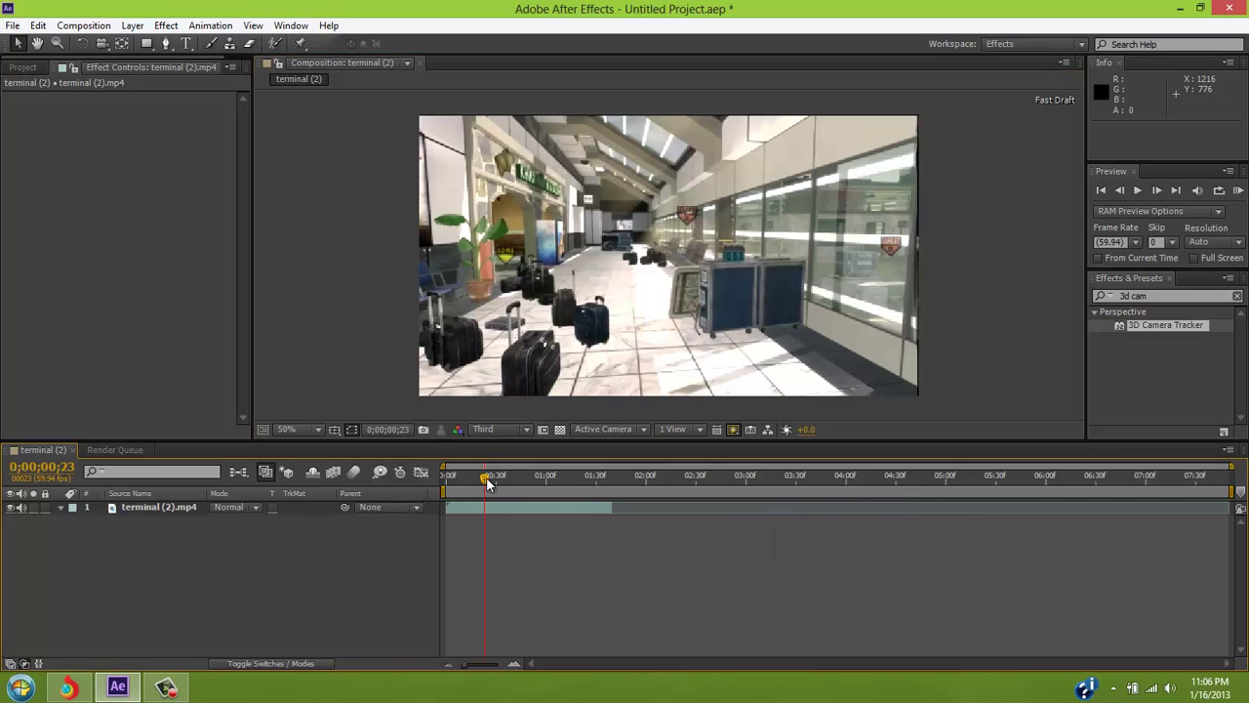
left_click(518, 476)
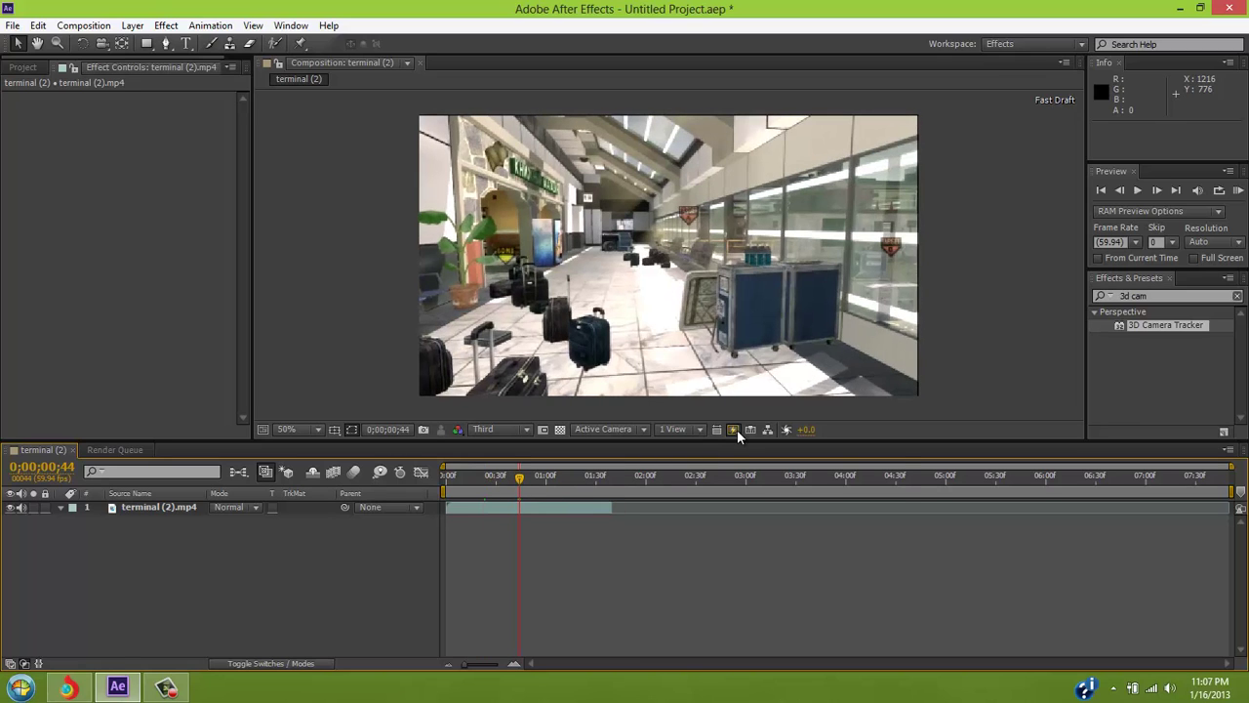
Step: Set the fast preview mode to Adaptive Resolution and scrub the footage to frame 59
left_click(734, 429)
left_click(776, 465)
left_click_drag(527, 474, 494, 485)
left_click(514, 481)
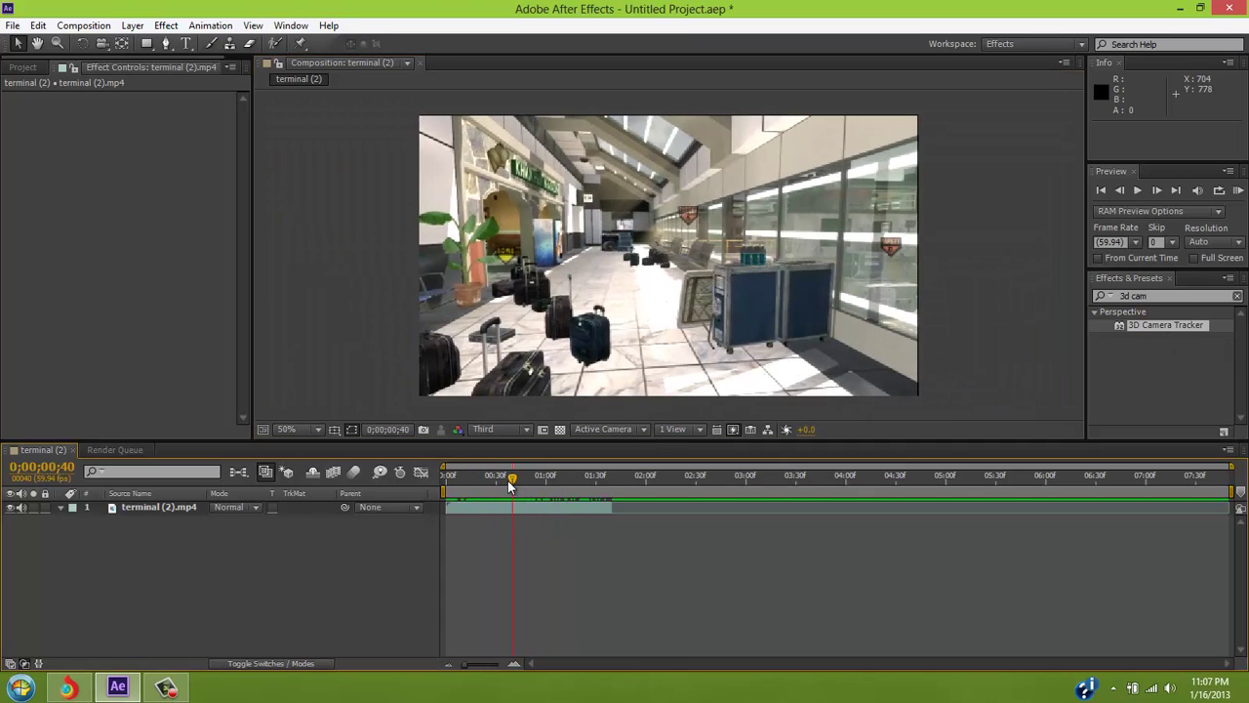
left_click_drag(513, 485, 544, 480)
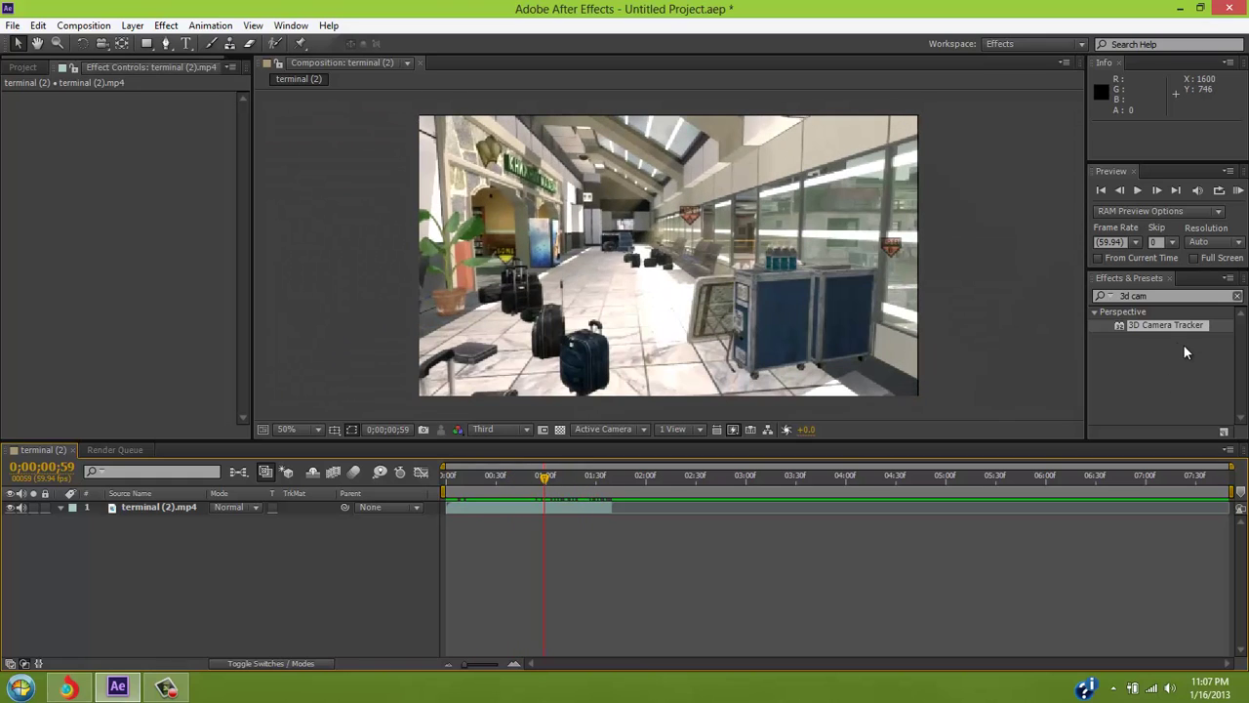
Step: Find the 3D Camera Tracker effect with the search "3d cam" and apply it to the terminal (2).mp4 layer
left_click(1197, 296)
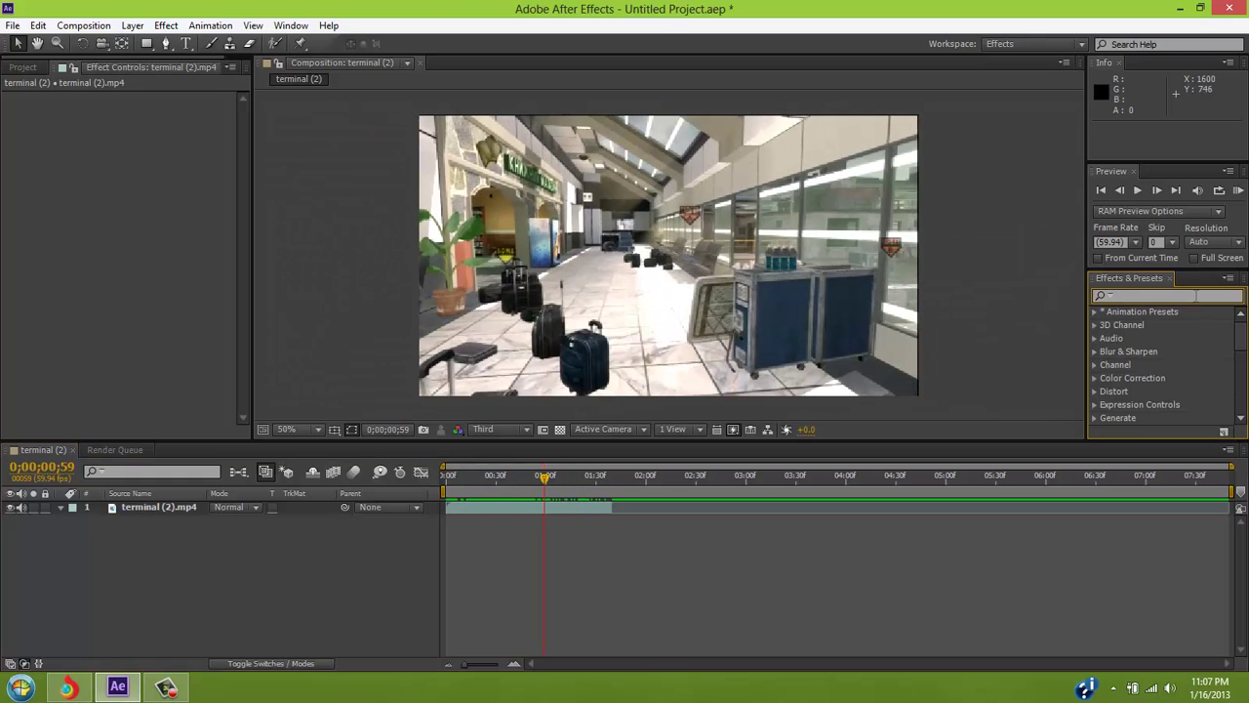
type("3d cam")
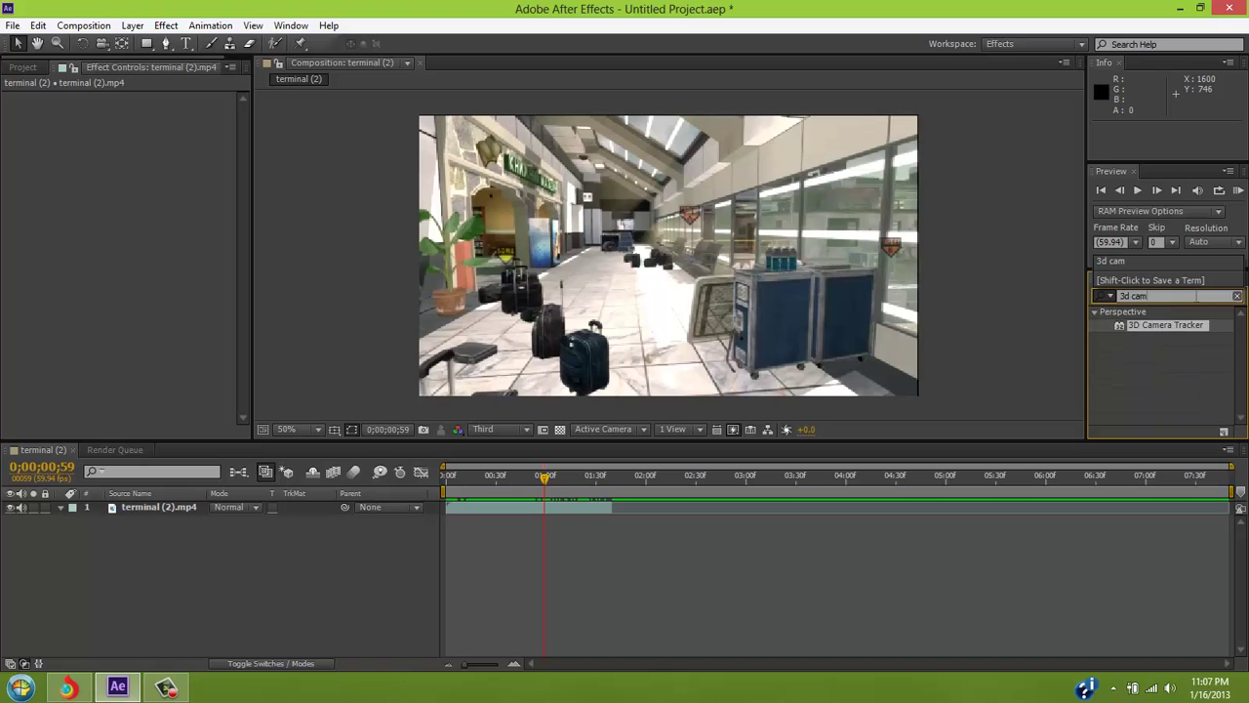
left_click_drag(1169, 324, 161, 507)
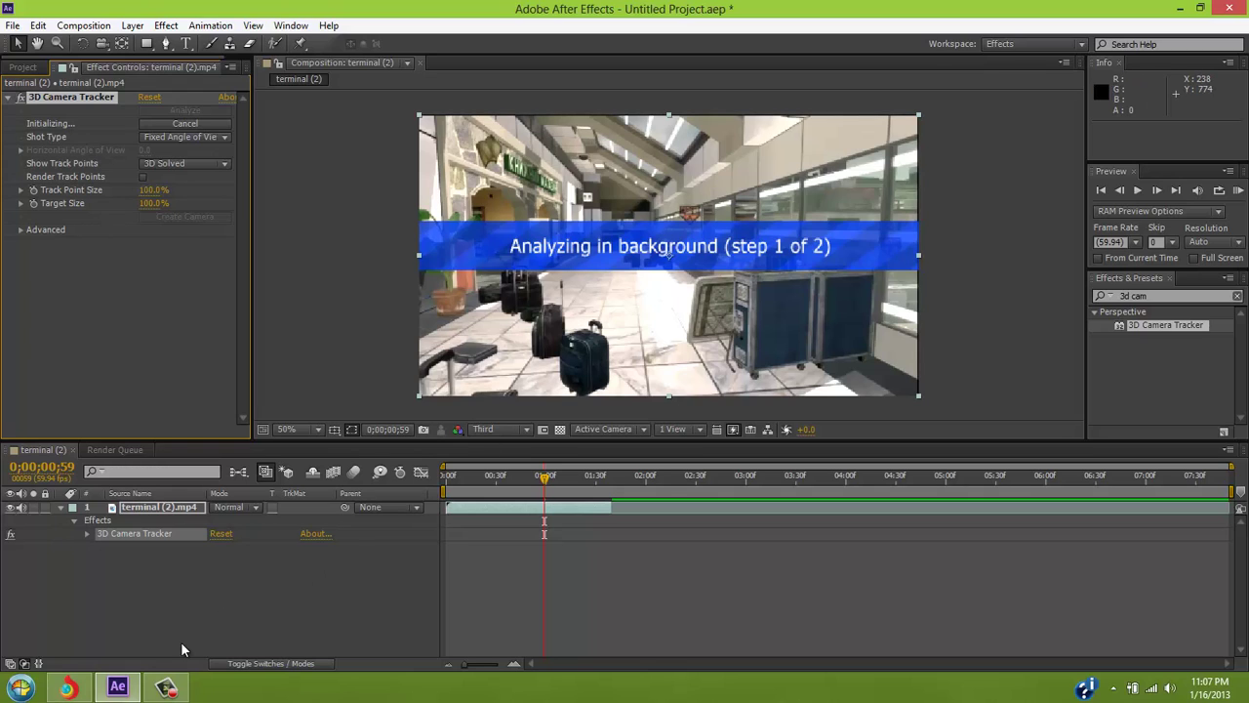
left_click(165, 687)
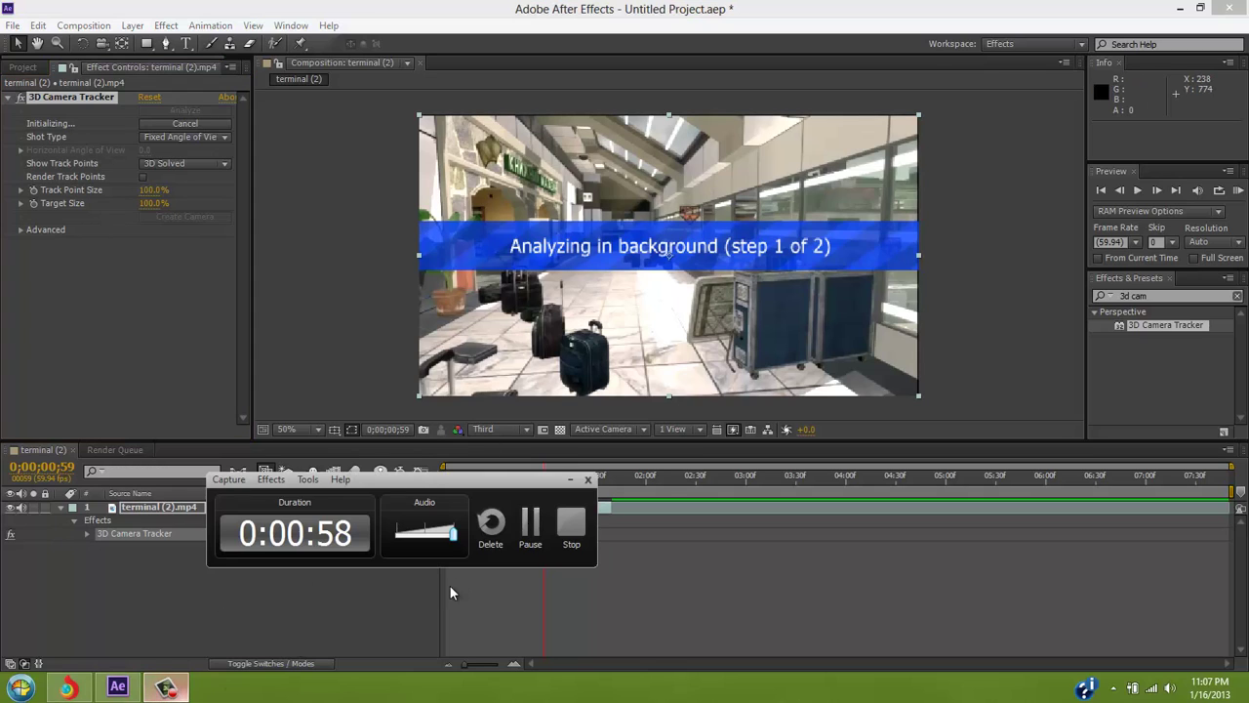
left_click(536, 525)
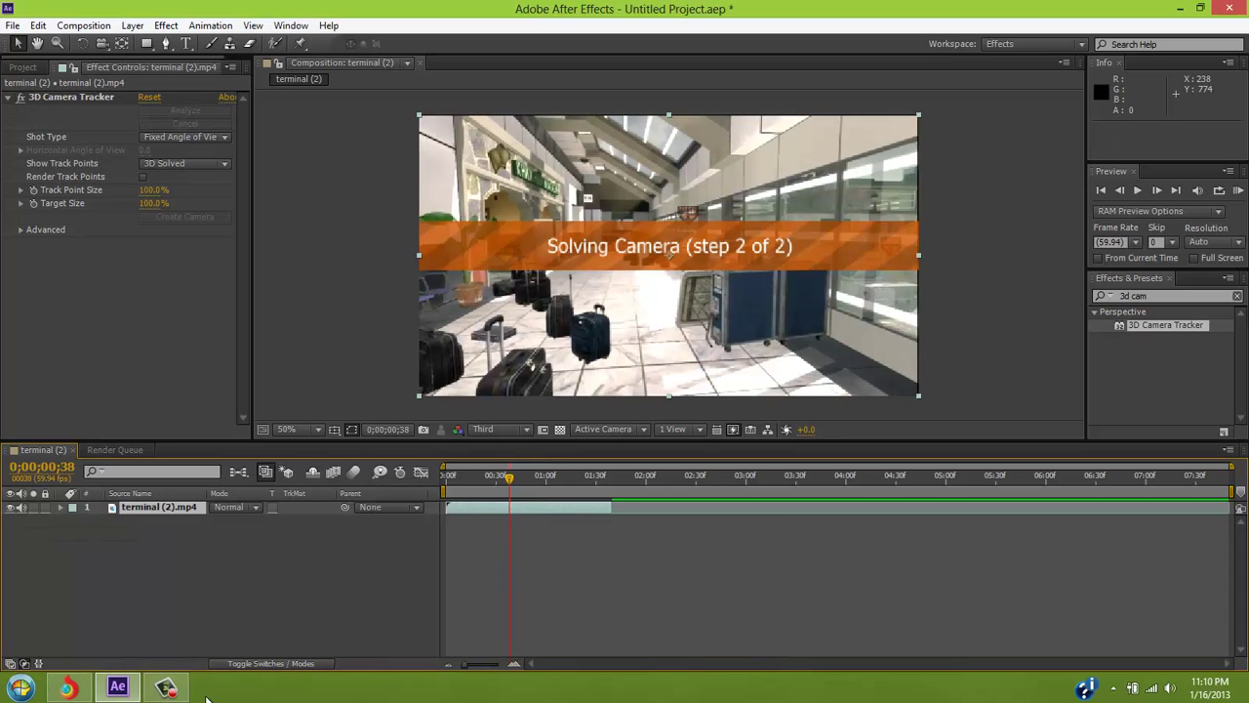
left_click(166, 687)
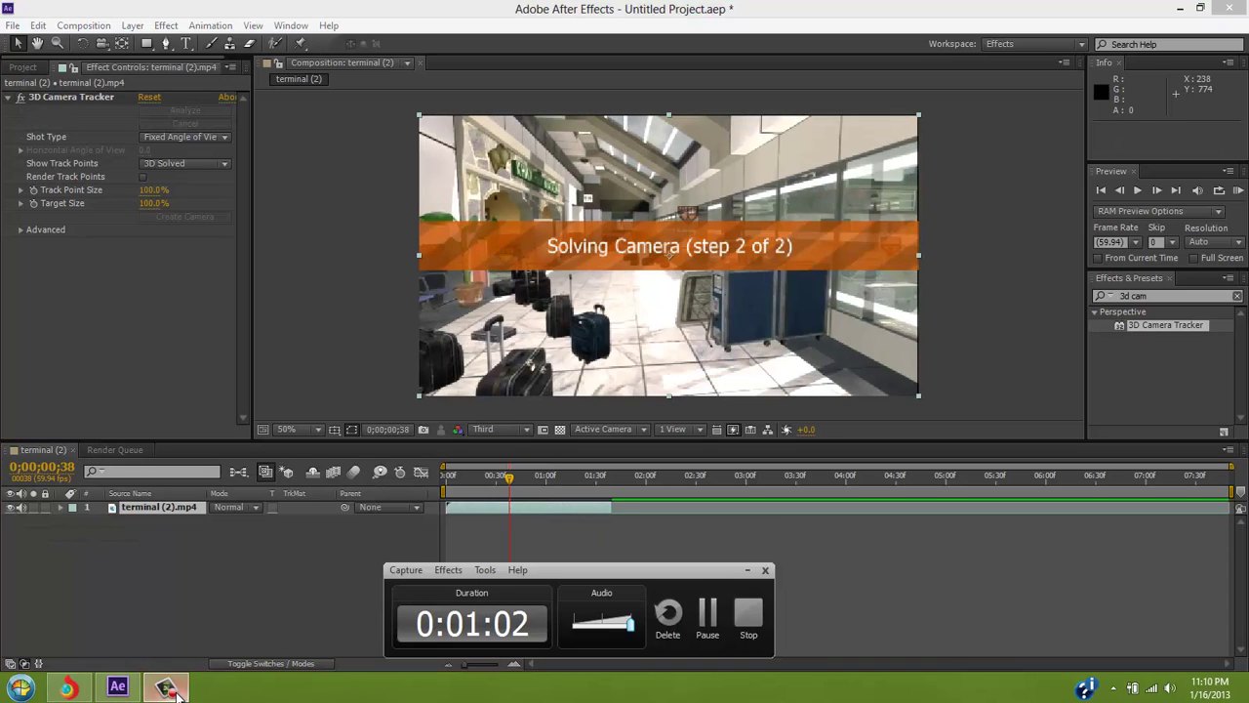
left_click(747, 570)
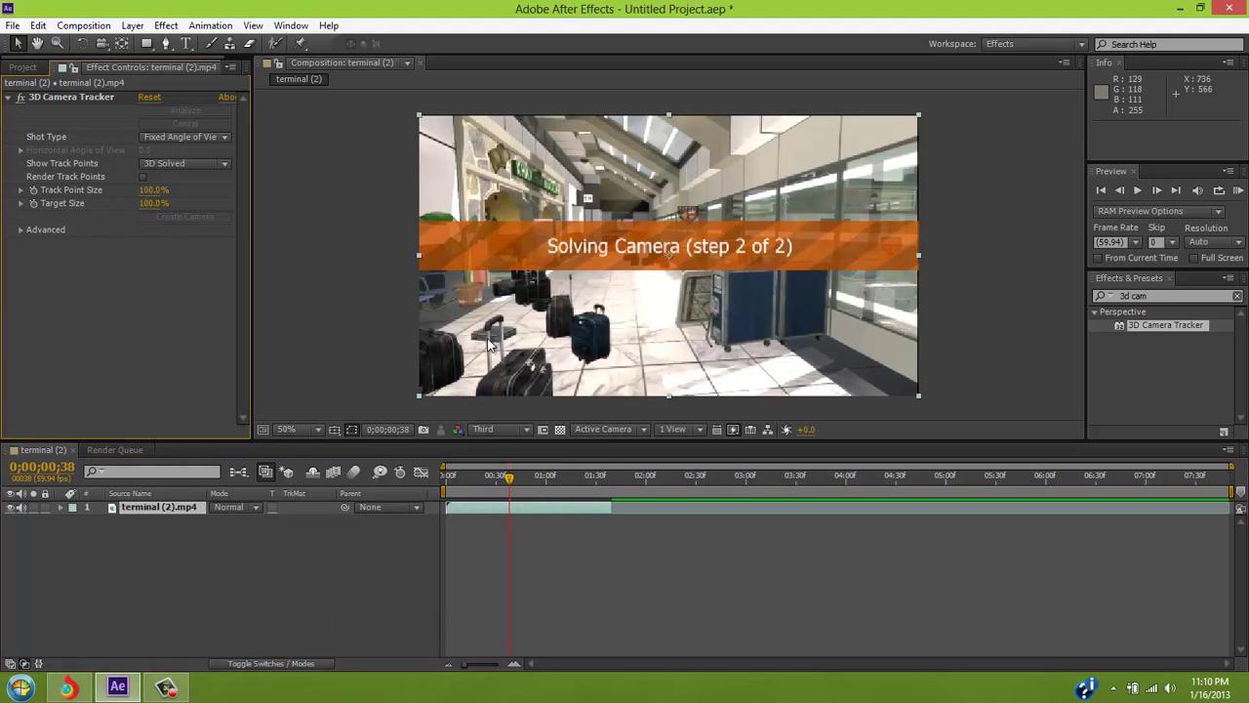
left_click(164, 691)
left_click(704, 615)
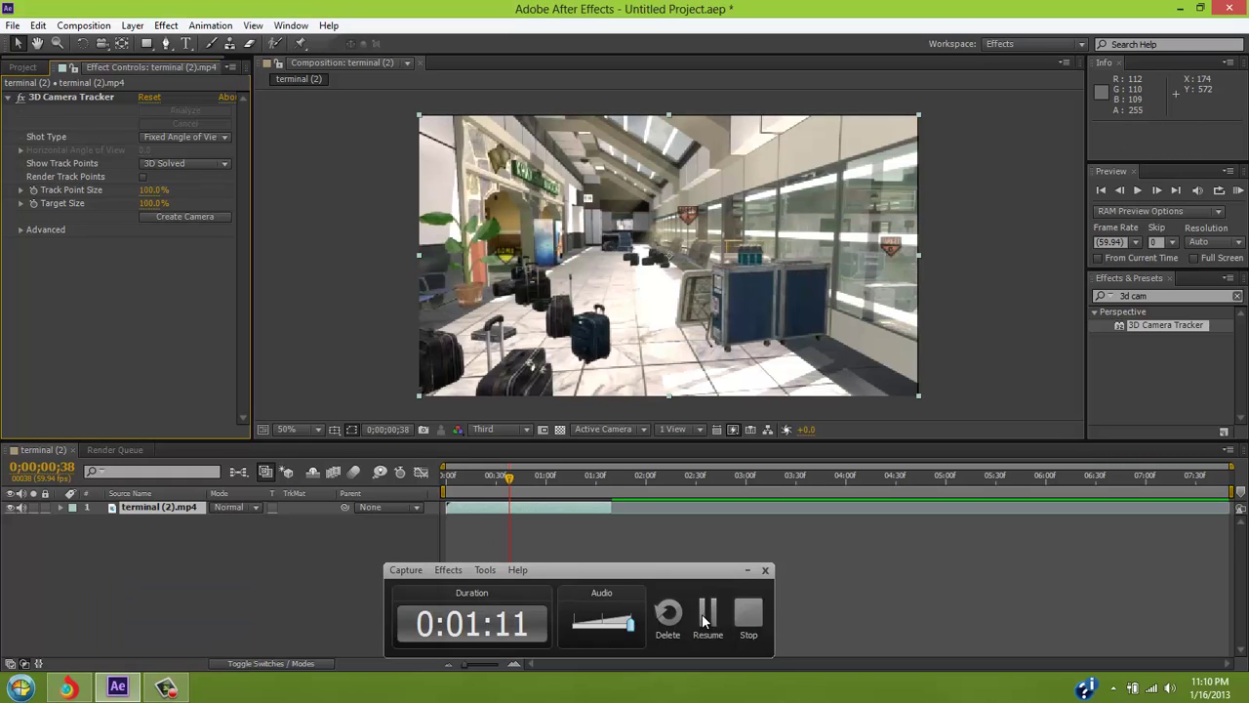
left_click(705, 614)
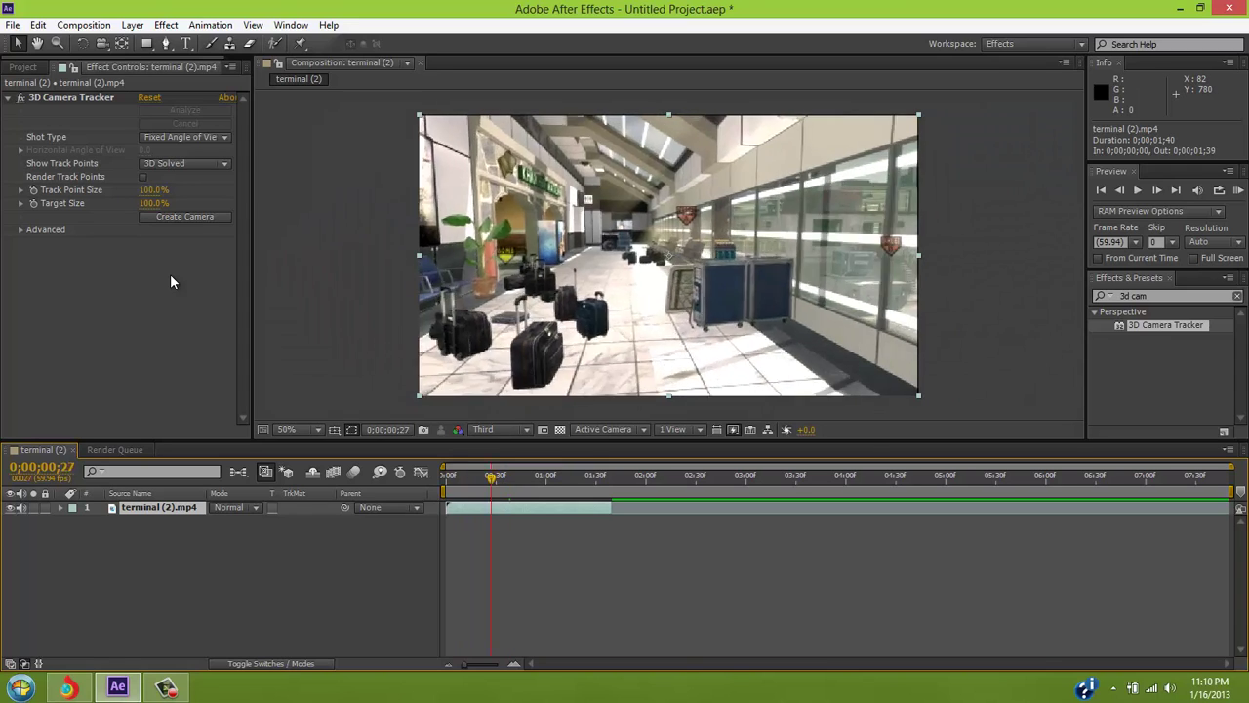
Step: Create a tracker camera from the solved footage and scrub to frame 8 with the track points displayed
key("space")
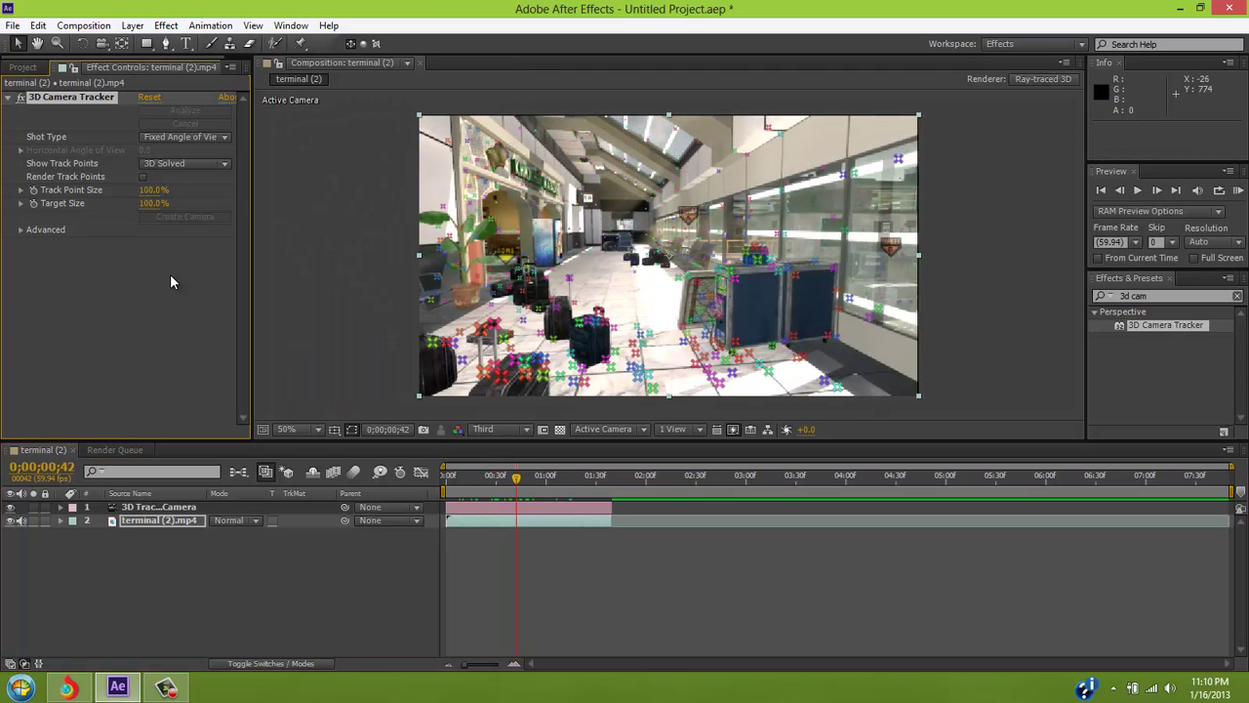
left_click_drag(516, 478, 485, 477)
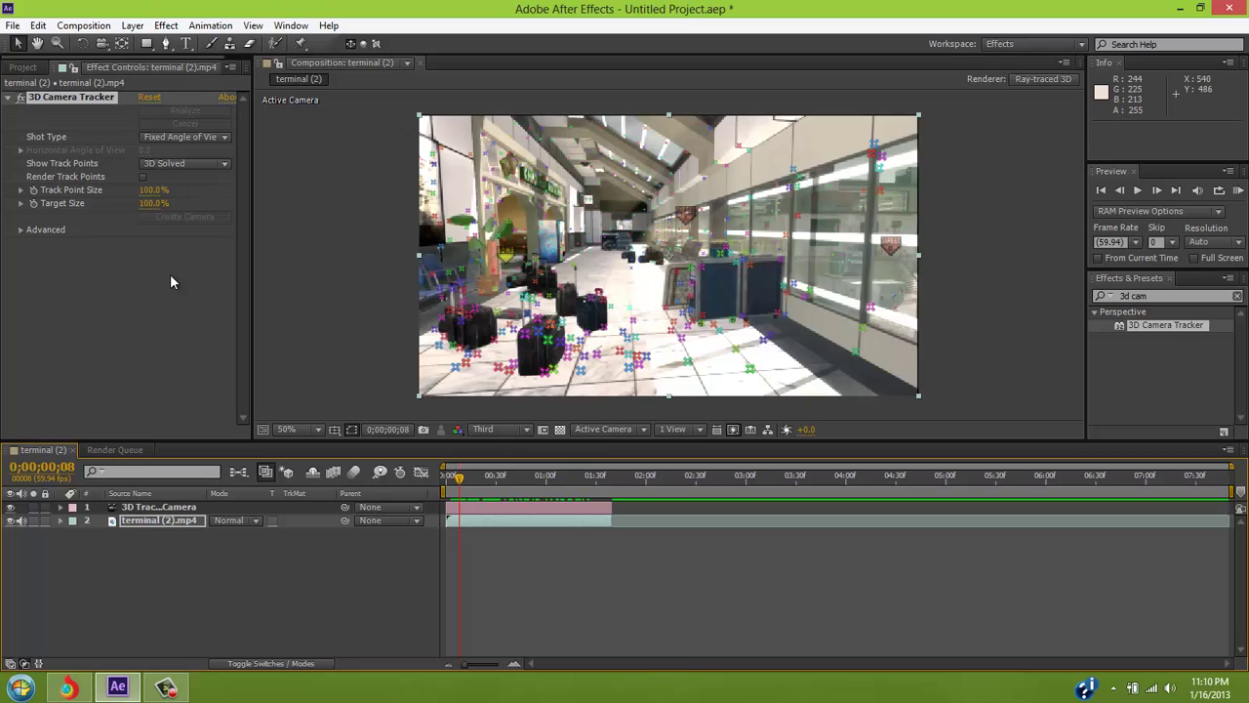
Step: Create a text layer from three floor track points beside the blue suitcase
left_click(615, 310)
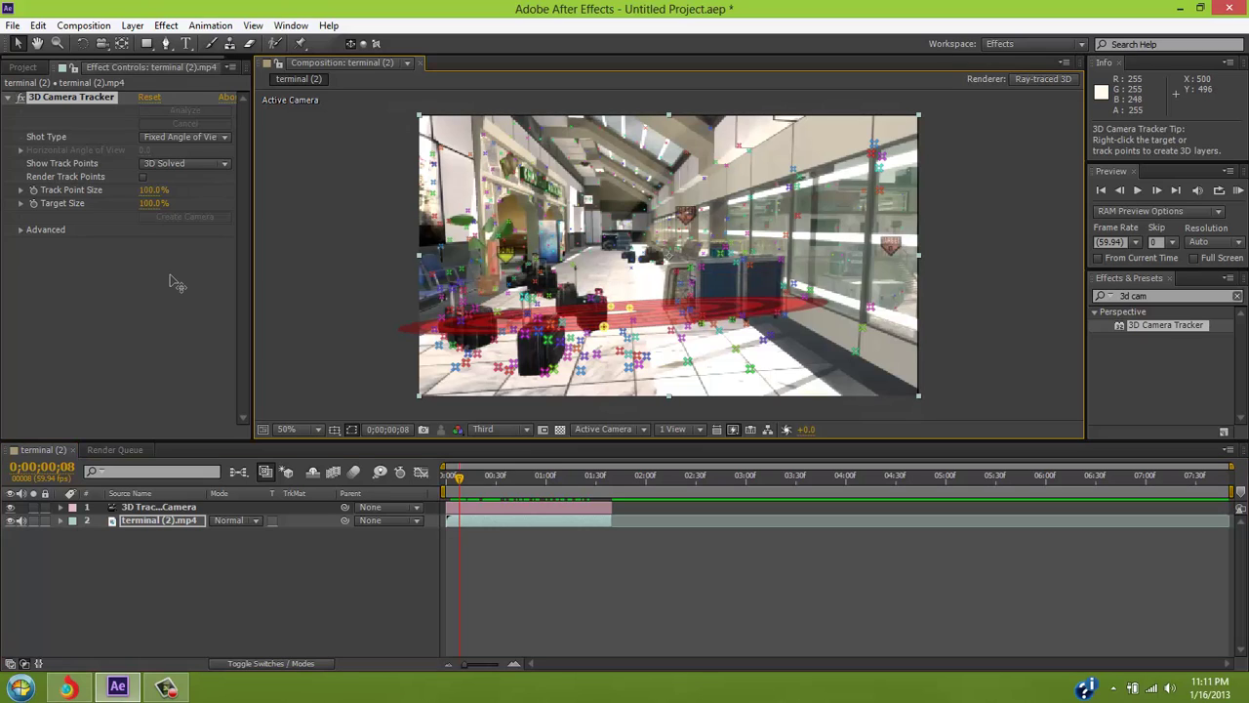
right_click(615, 310)
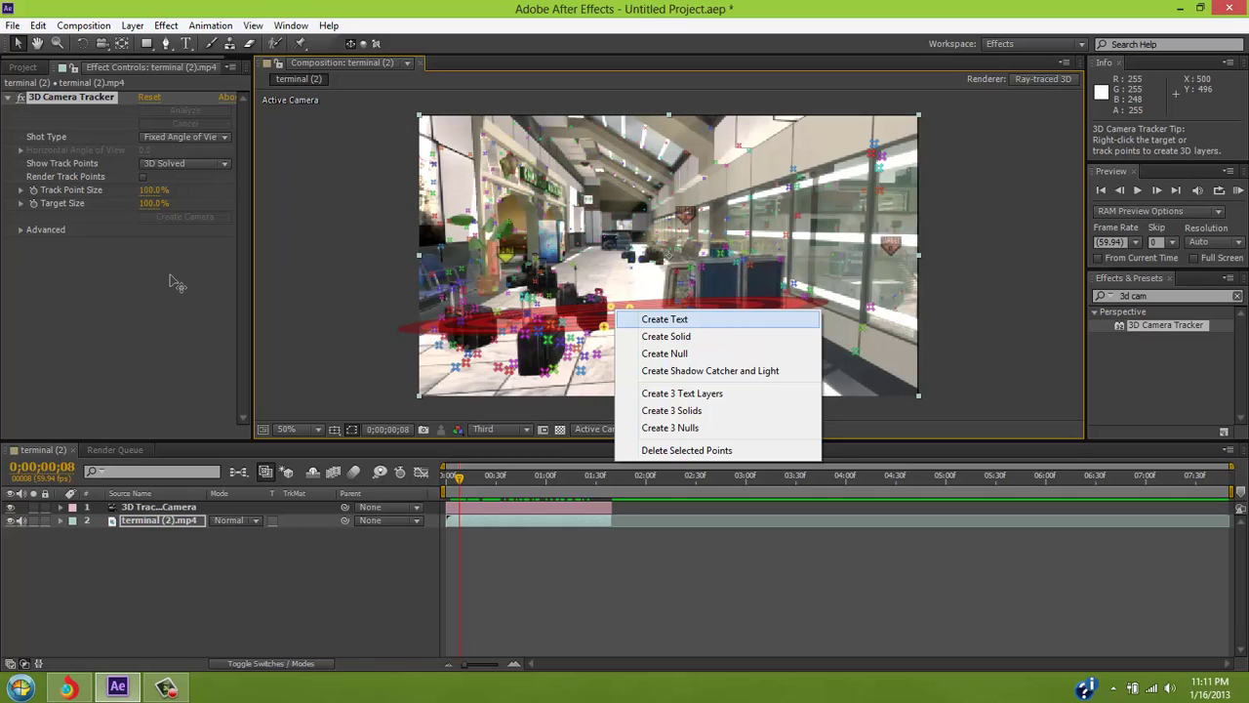
key("Escape")
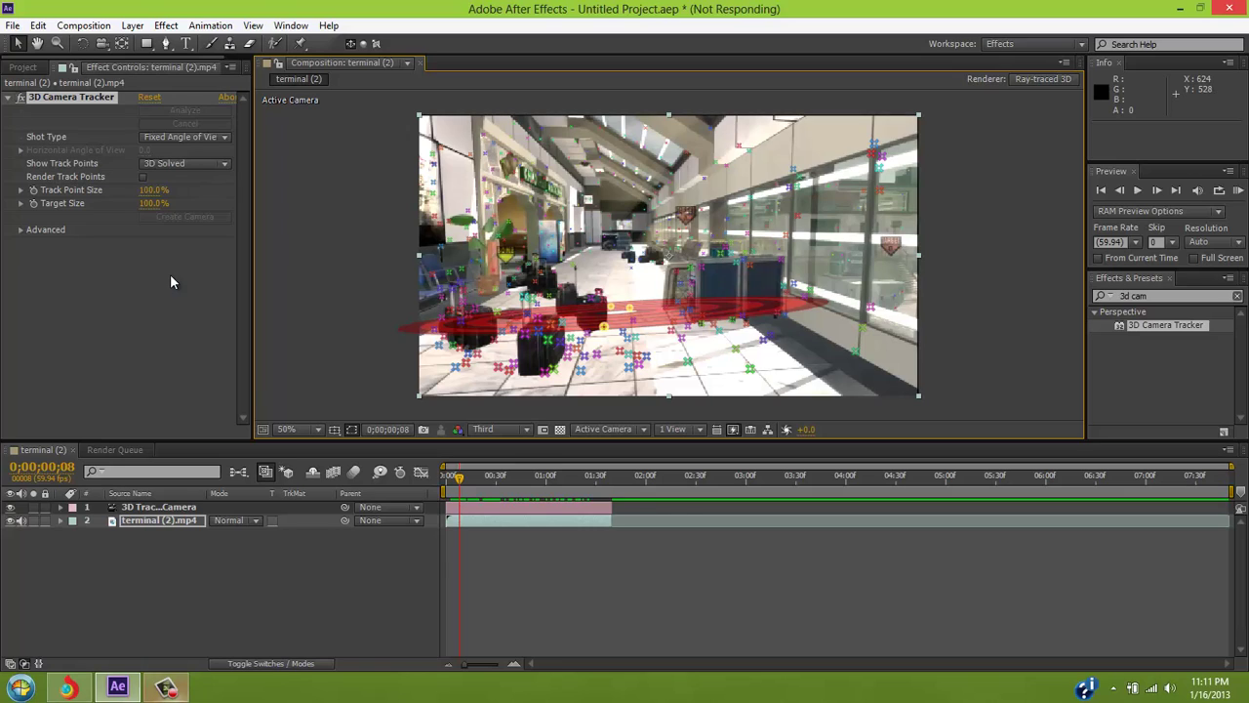
key("alt+Tab")
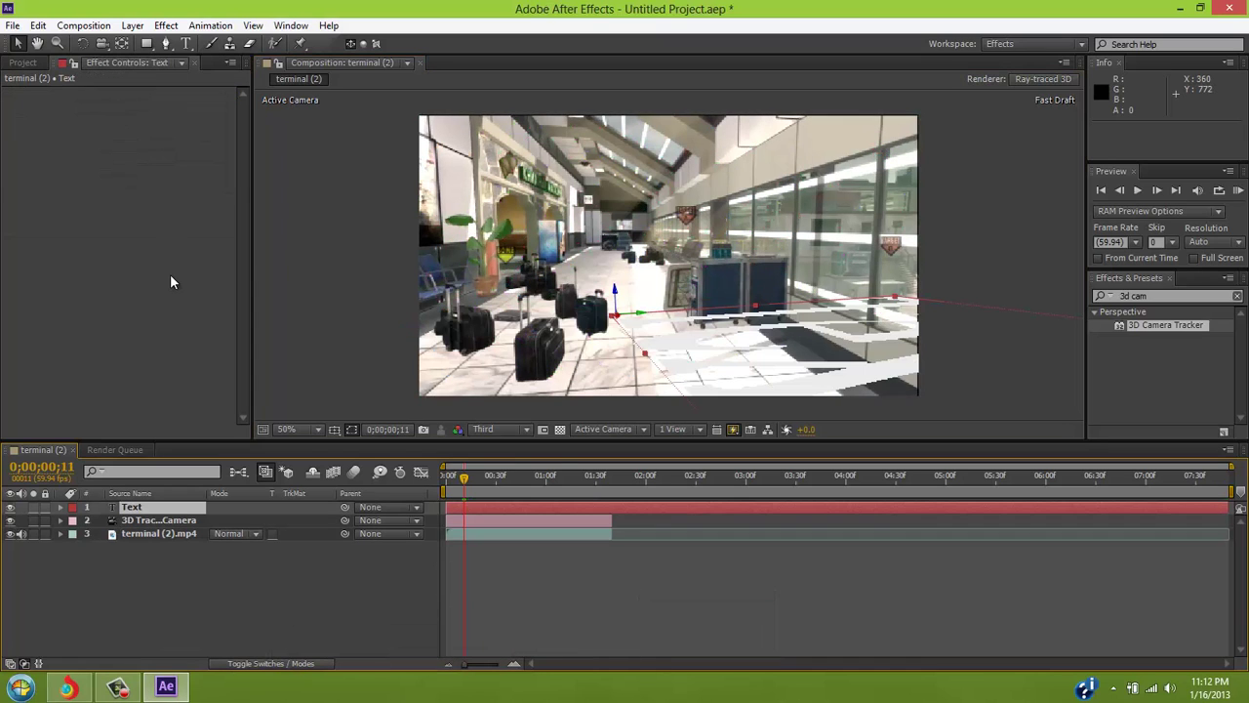
Step: Stand the text layer upright at frame 12 by setting X Rotation to 86° and Y Rotation to -106°
key("Page_Down")
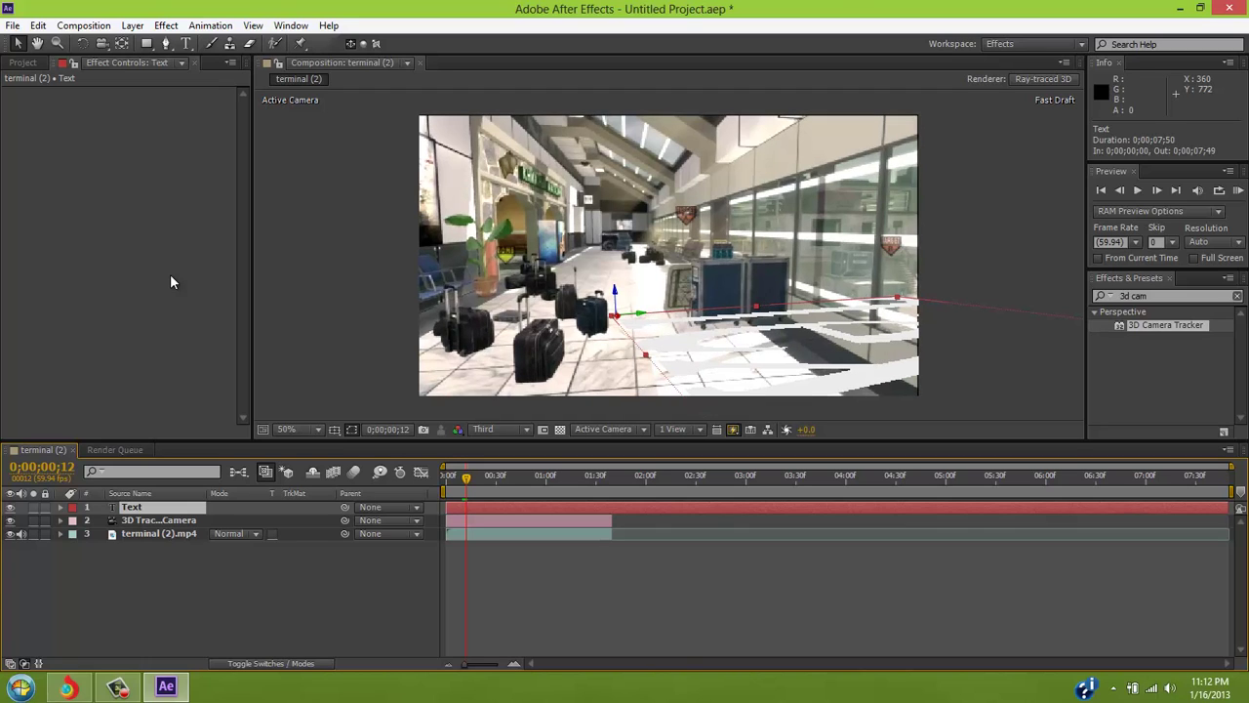
key("ctrl+grave")
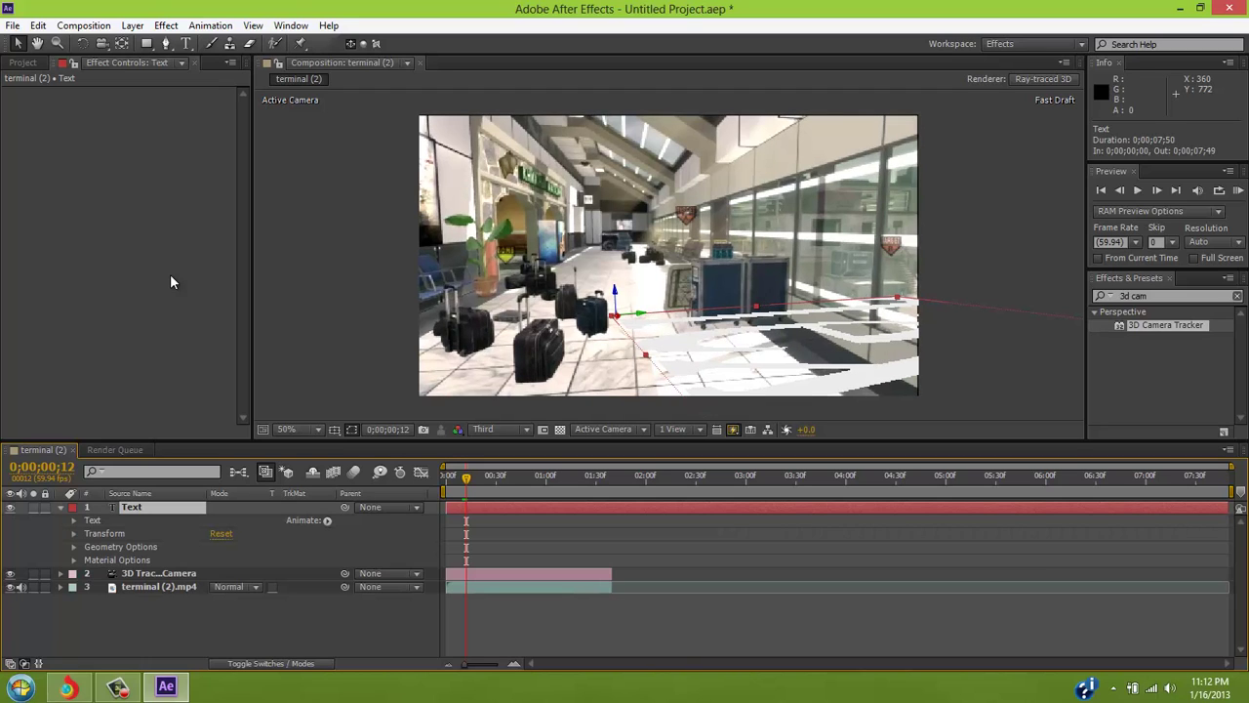
key("ctrl+grave")
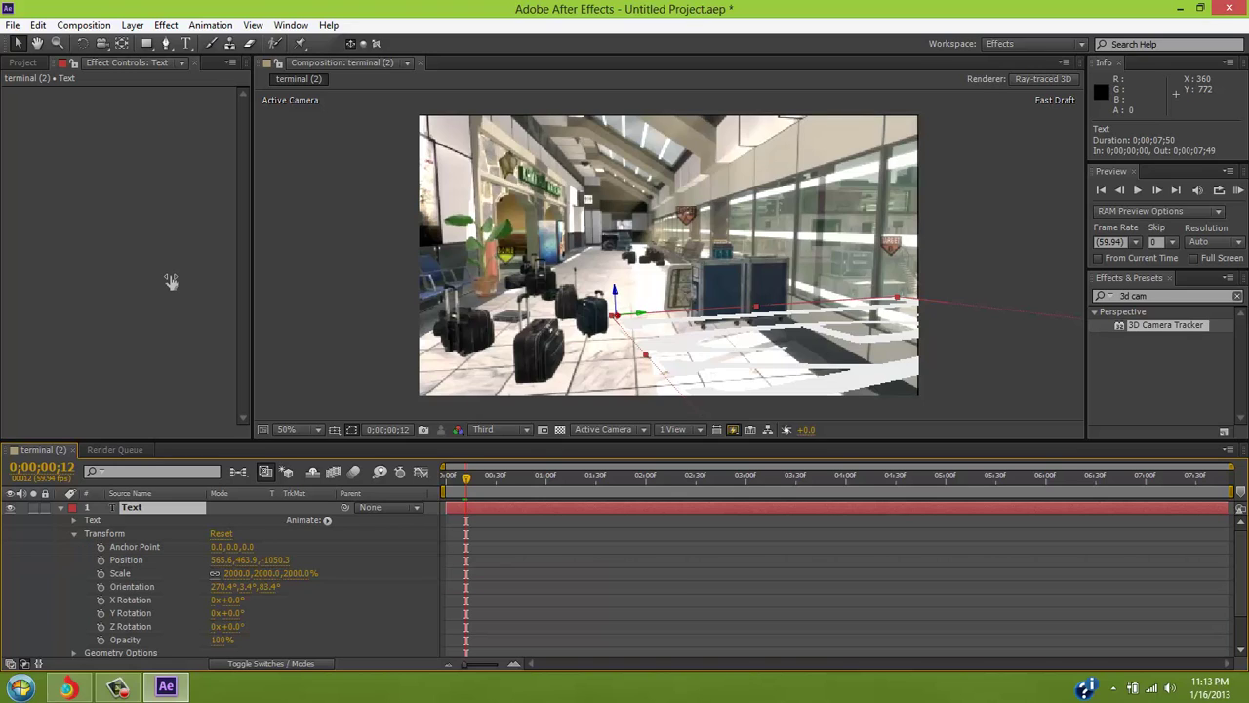
left_click_drag(230, 599, 302, 599)
left_click_drag(170, 274, 170, 274)
left_click_drag(231, 613, 223, 613)
left_click_drag(170, 274, 176, 275)
mouse_move(231, 626)
left_mouse_down()
mouse_move(204, 626)
mouse_move(232, 626)
mouse_move(205, 640)
mouse_move(223, 639)
left_mouse_up()
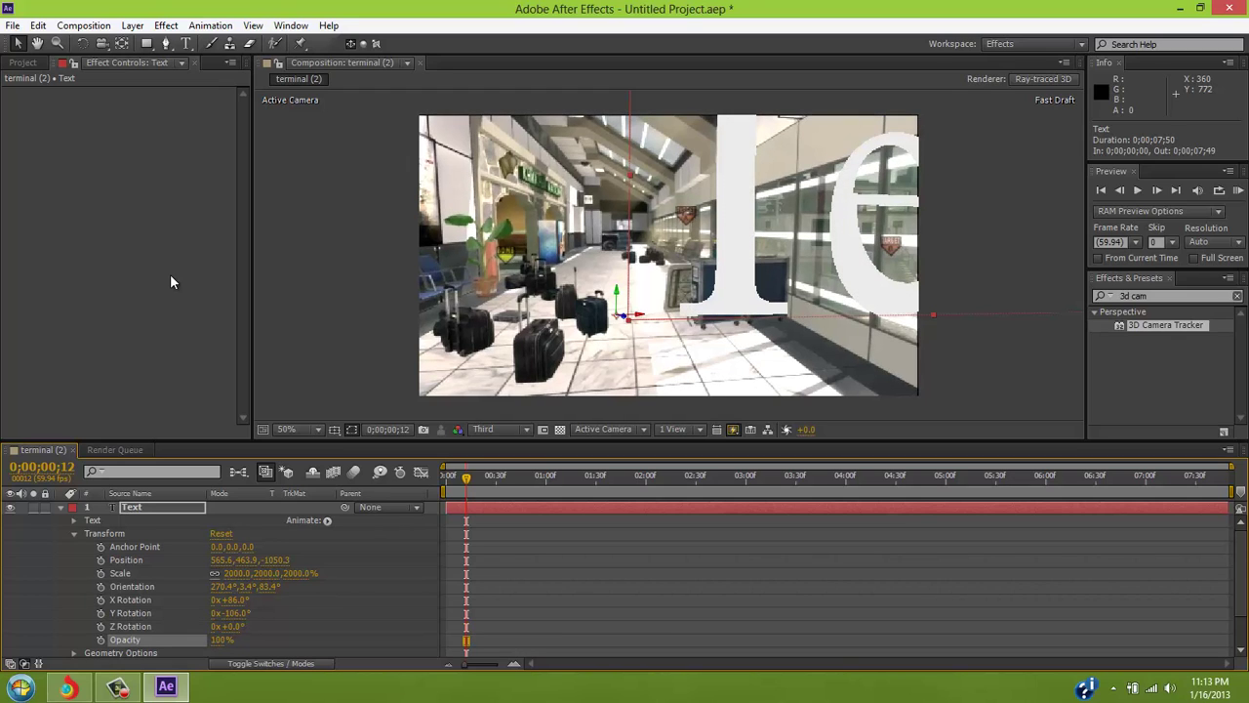
Step: Scale the text layer to 435% and move it over the middle of the walkway, to about 431.6, 462.4, -1106.1
left_click_drag(236, 573, 20, 573)
left_click_drag(170, 275, 170, 274)
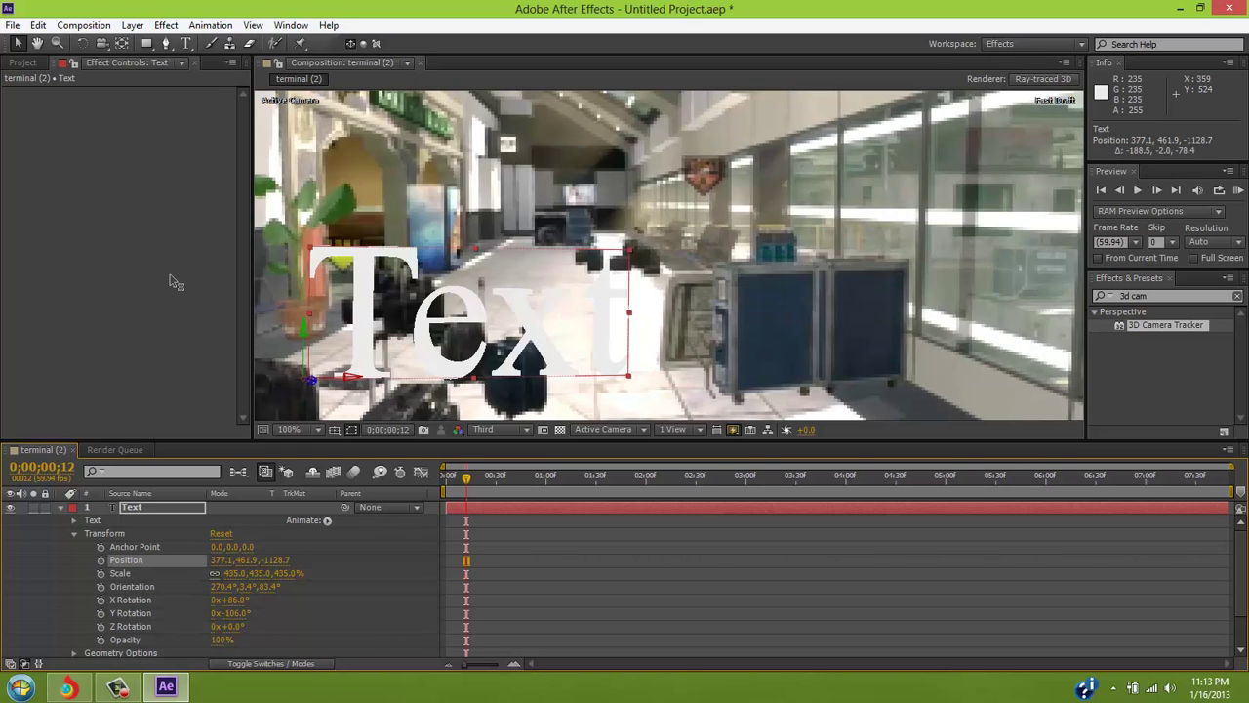
left_click_drag(174, 282, 174, 283)
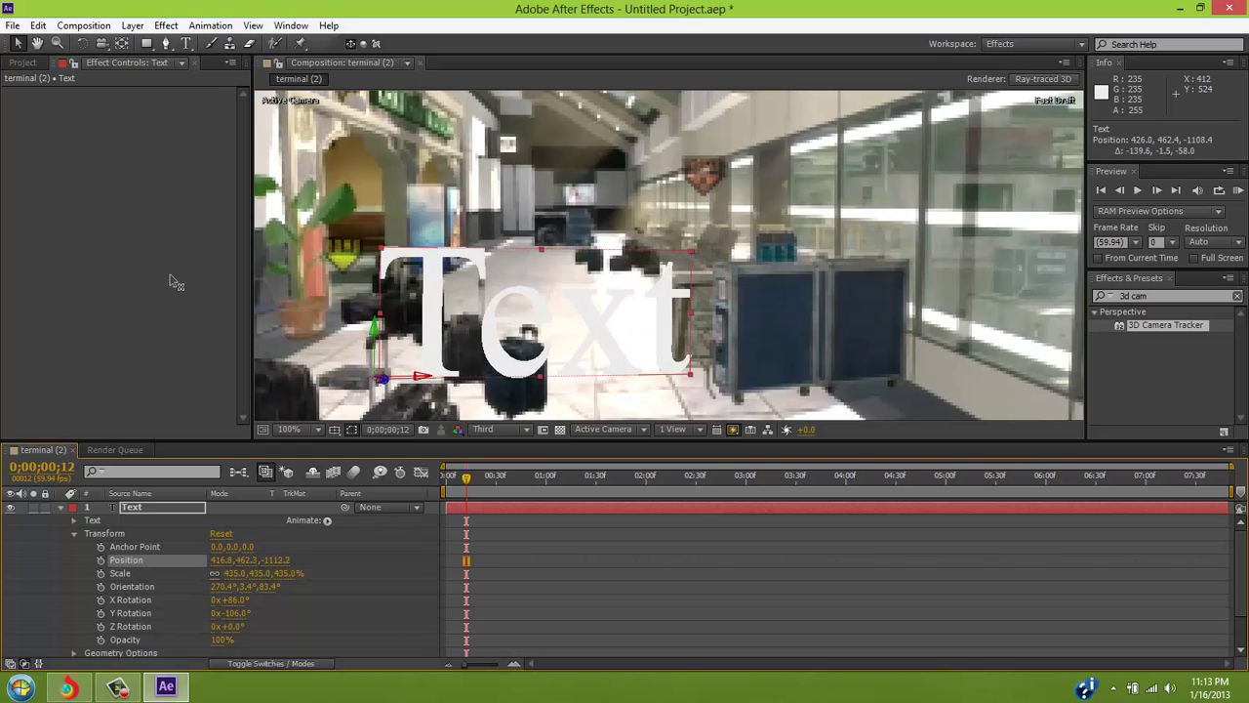
left_click_drag(170, 276, 170, 275)
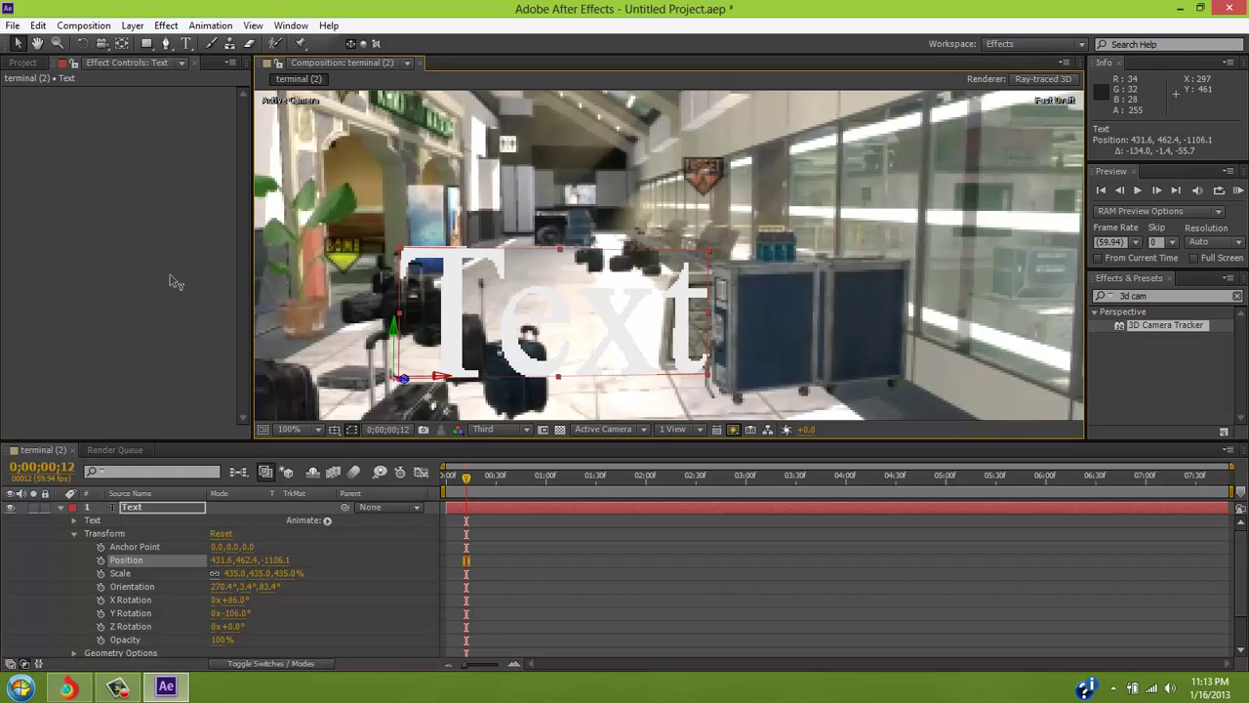
Step: Raise the text layer above the floor to position 432.2, 399.5, -1106.0
key("shift+Up")
key("shift+Up")
key("shift+Up")
key("shift+Up")
key("shift+Up")
key("shift+Up")
key("shift+Up")
key("shift+Up")
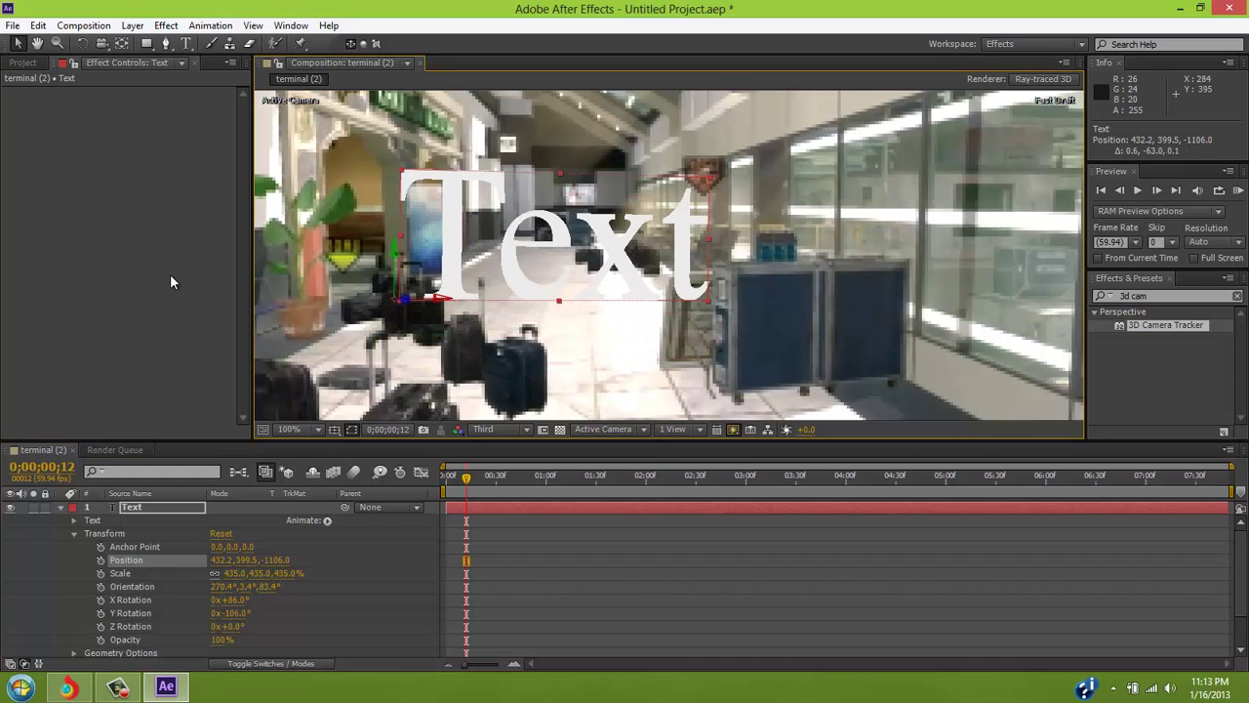
Step: Show the paragraph and character formatting settings for the text layer
key("comma")
key("comma")
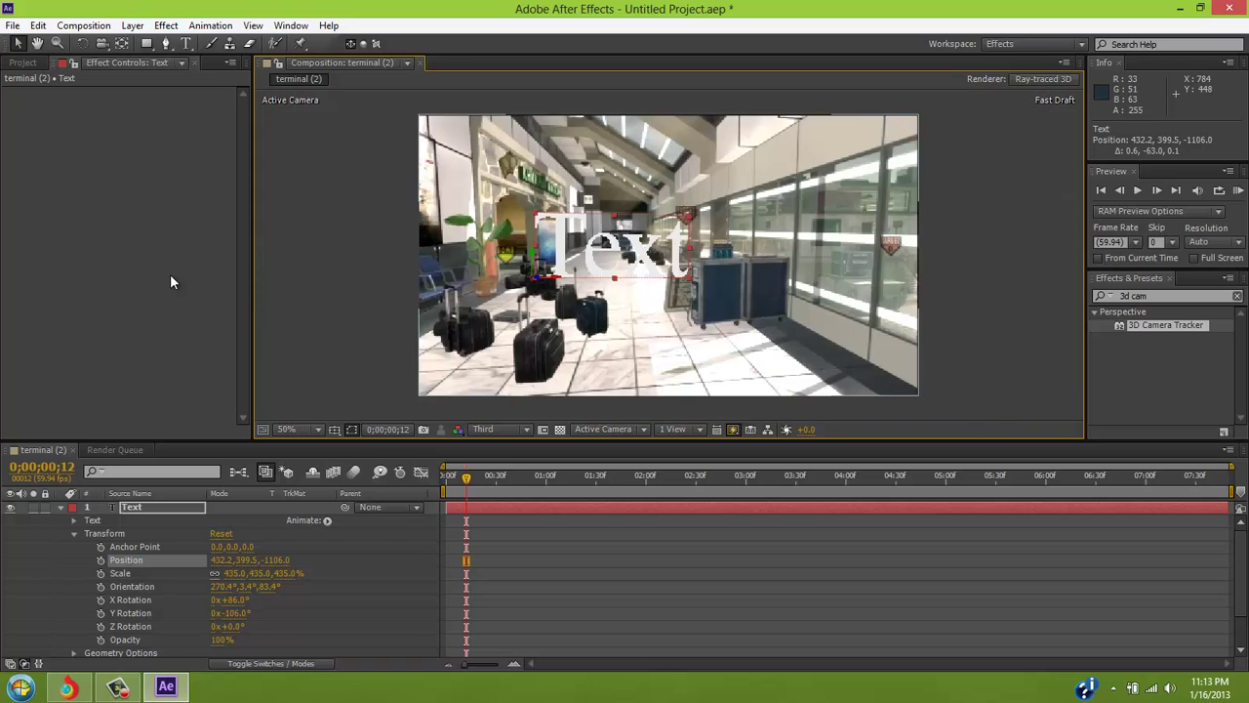
key("ctrl+7")
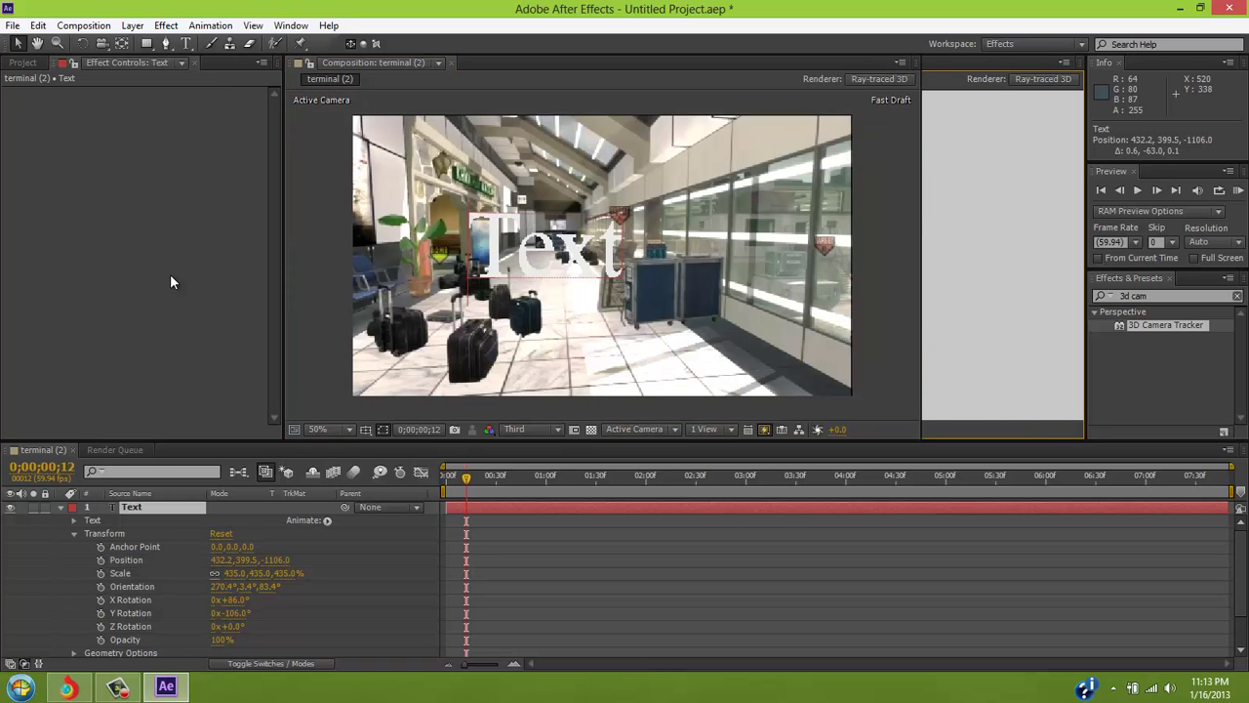
key("ctrl+6")
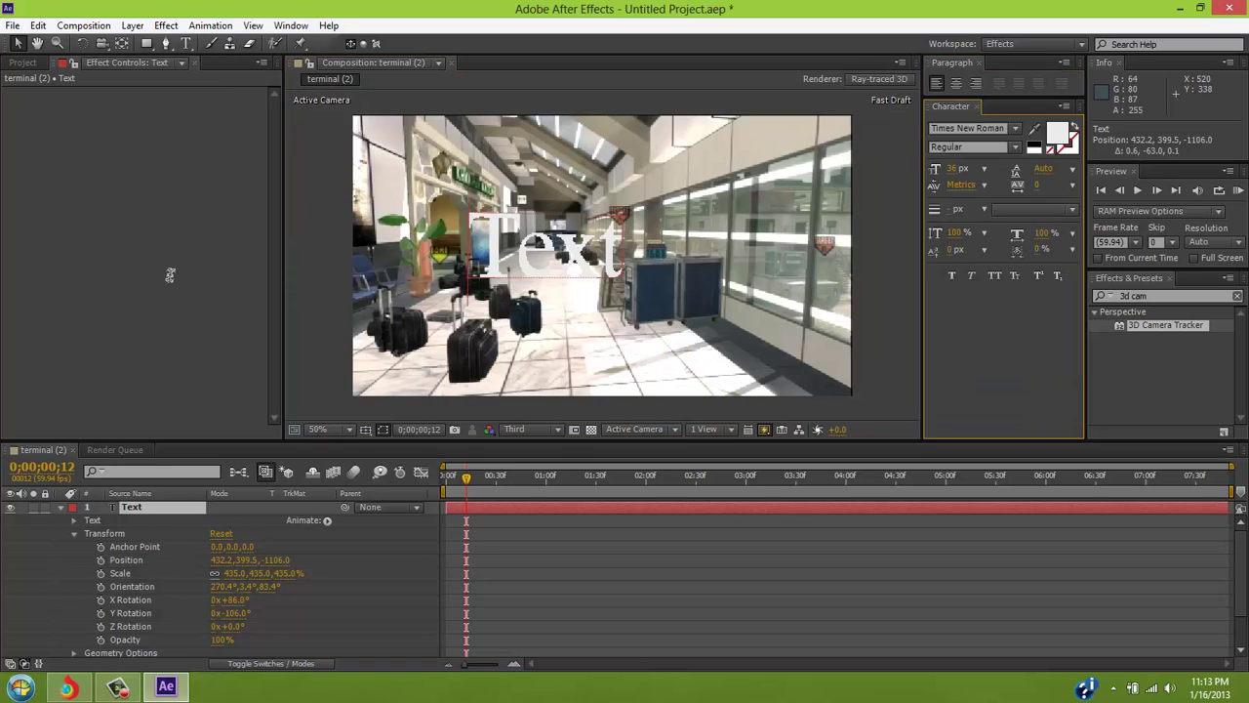
Step: Replace the text layer's content with "Tut"
key("ctrl+t")
key("BackSpace")
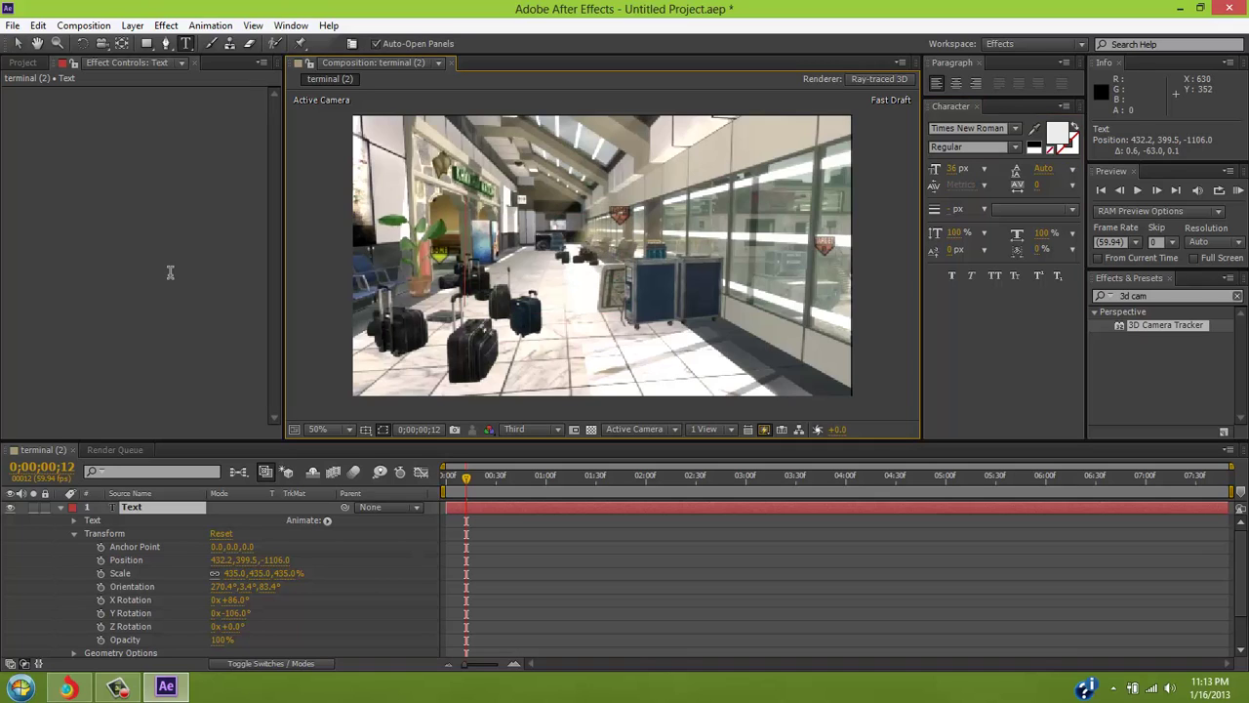
type("Tur")
type("t")
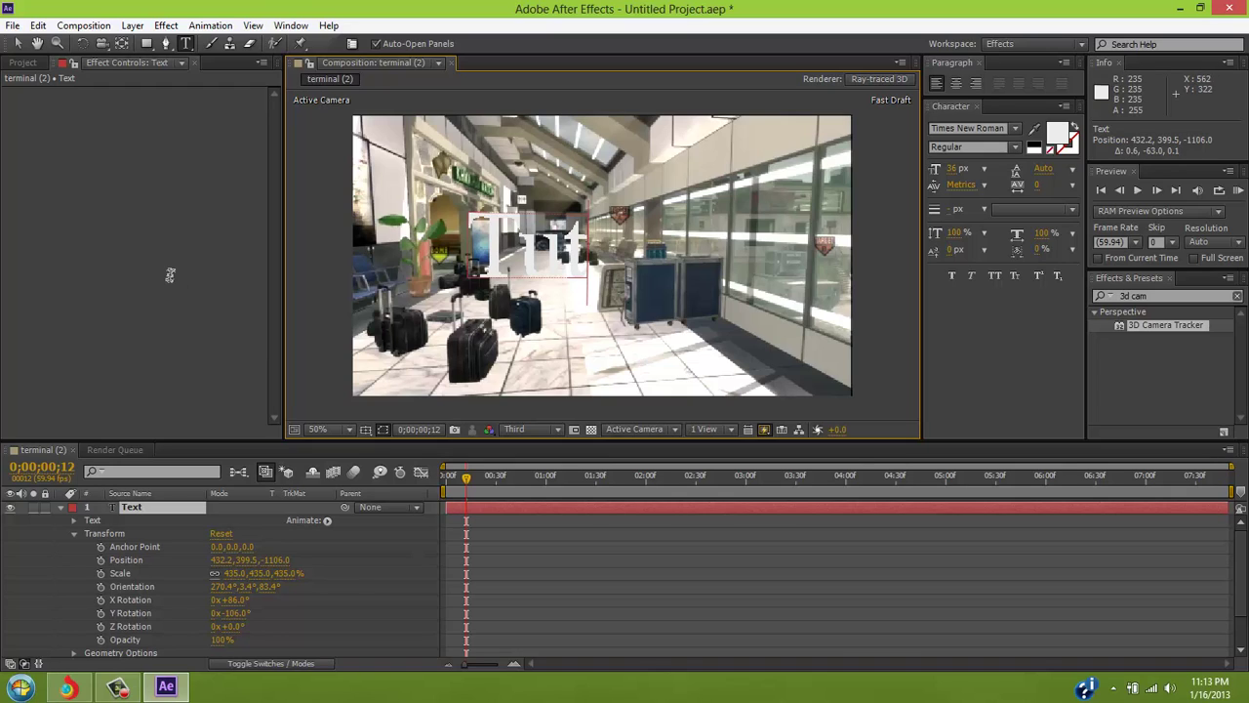
Step: Select the whole word and change its font from Times New Roman to the Throw My Hands font
key("ctrl+a")
left_click(966, 128)
key("alt+Down")
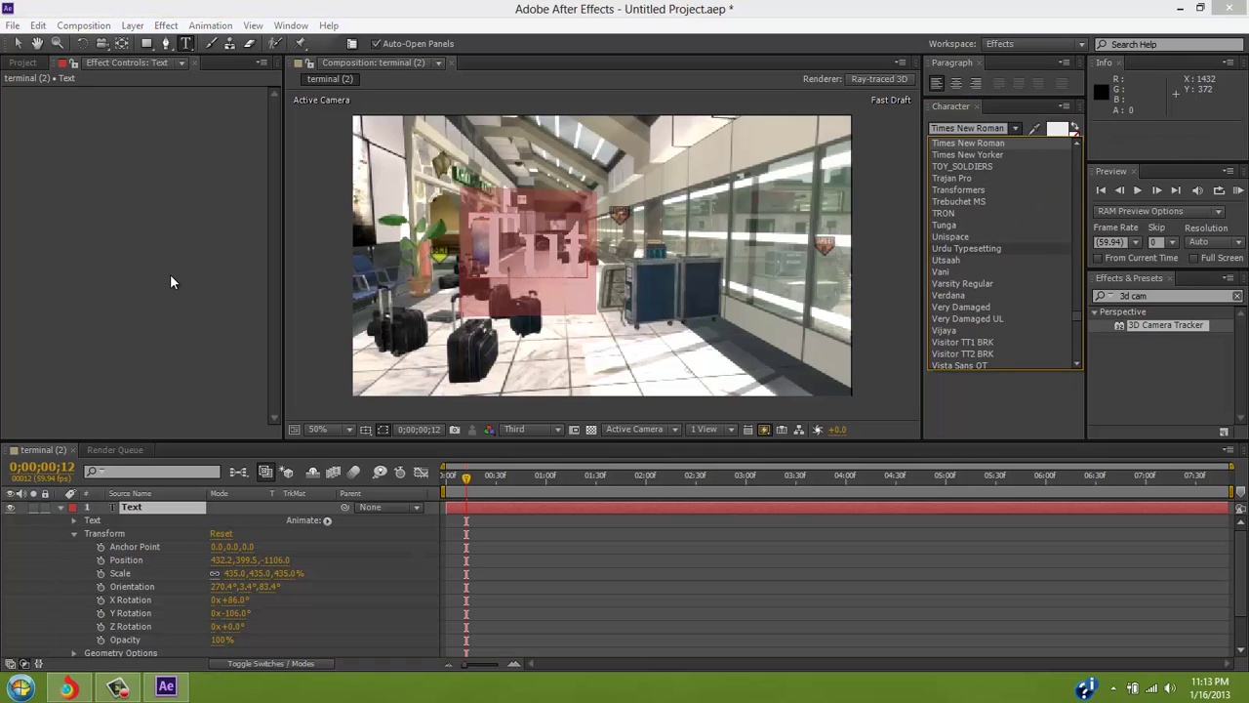
key("Return")
key("alt+Down")
key("Escape")
key("Up")
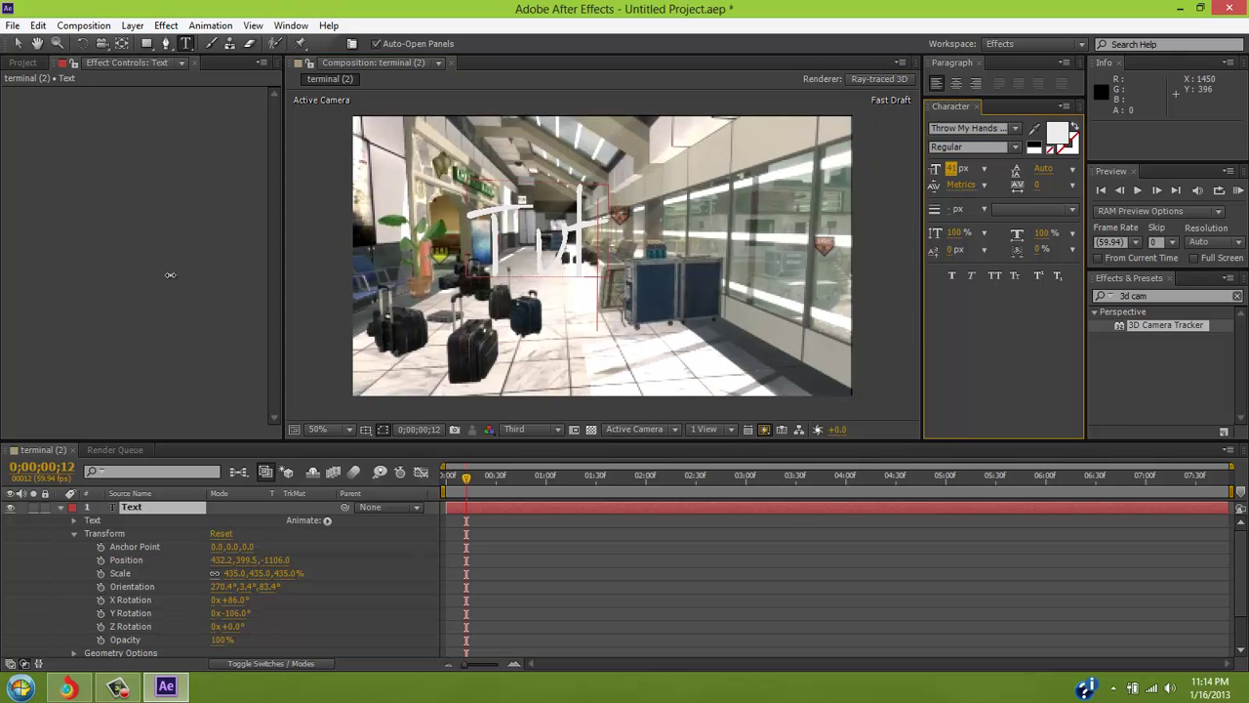
left_click(565, 281)
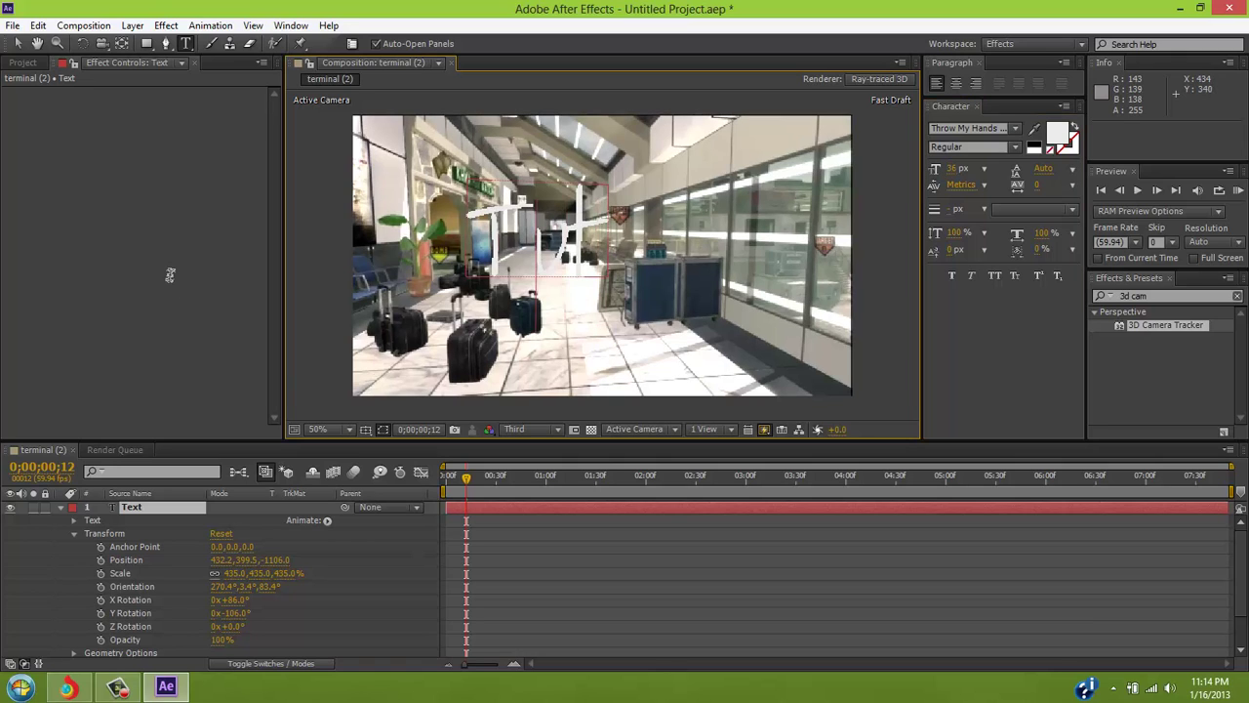
mouse_move(952, 168)
left_mouse_down()
mouse_move(966, 168)
mouse_move(952, 168)
left_mouse_up()
Step: Set the fill colour of the whole word to red FF0000 and finish editing the text
left_click(588, 227)
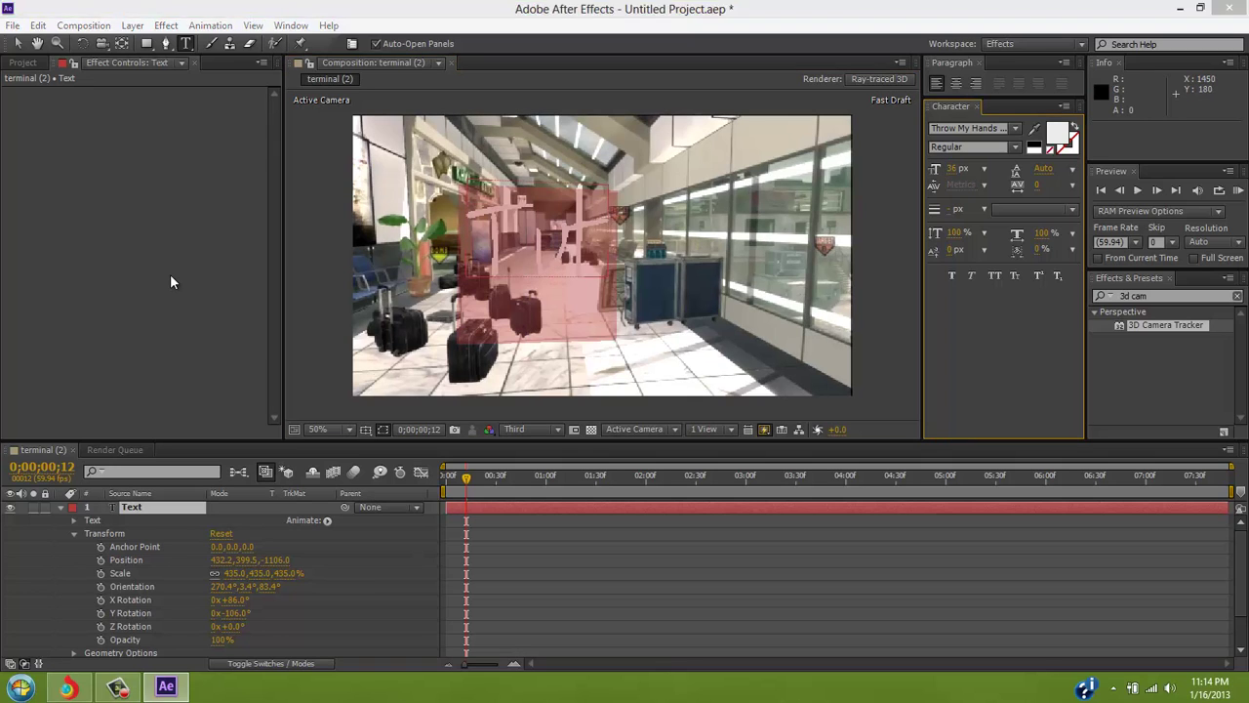
left_click(170, 279)
type("ff0000")
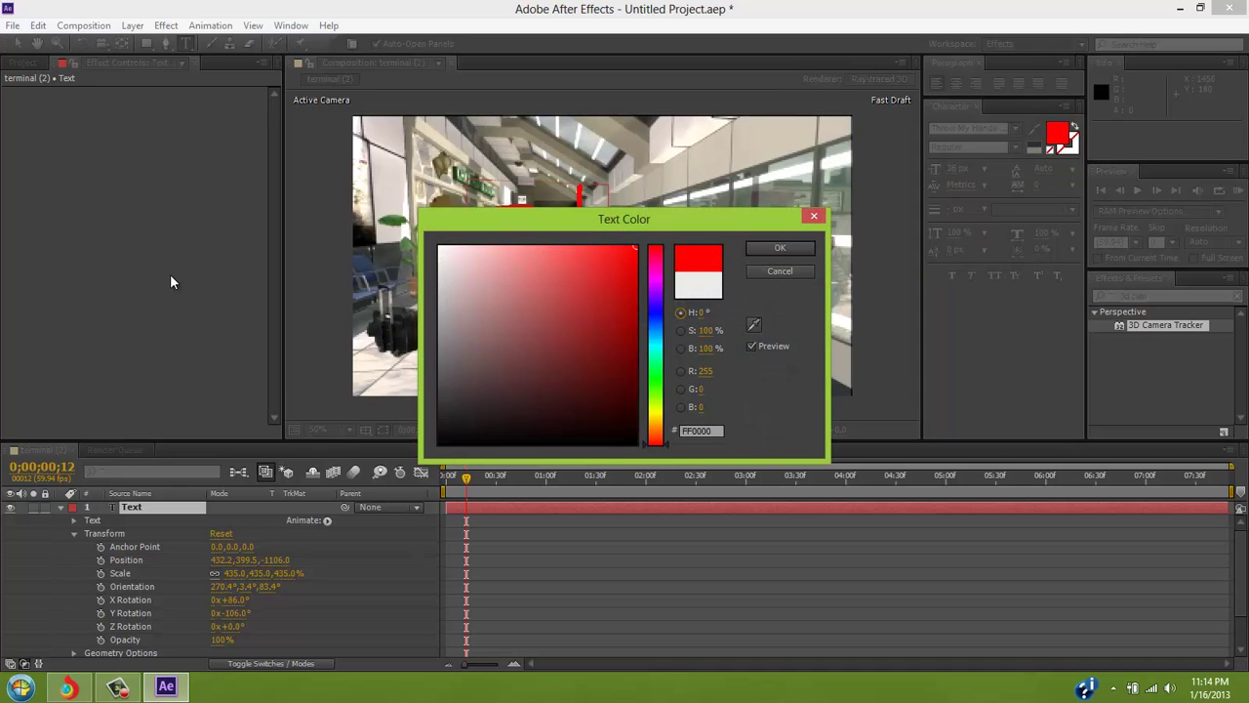
key("Return")
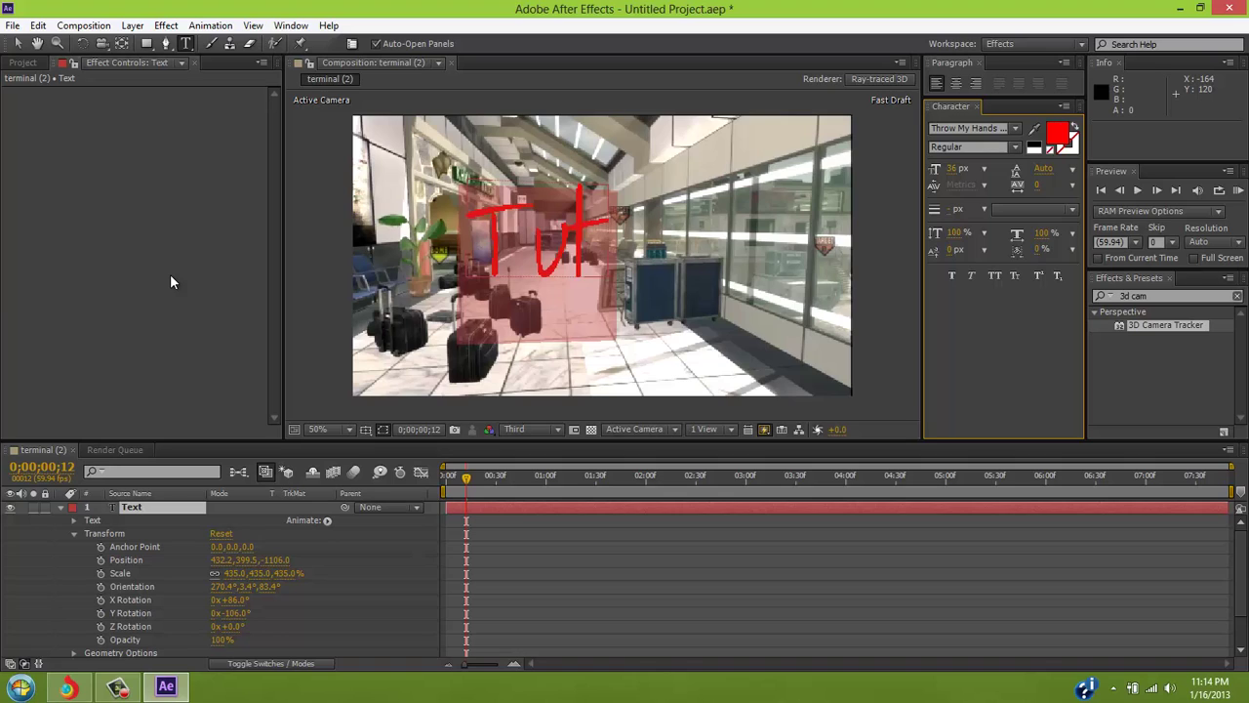
key("v")
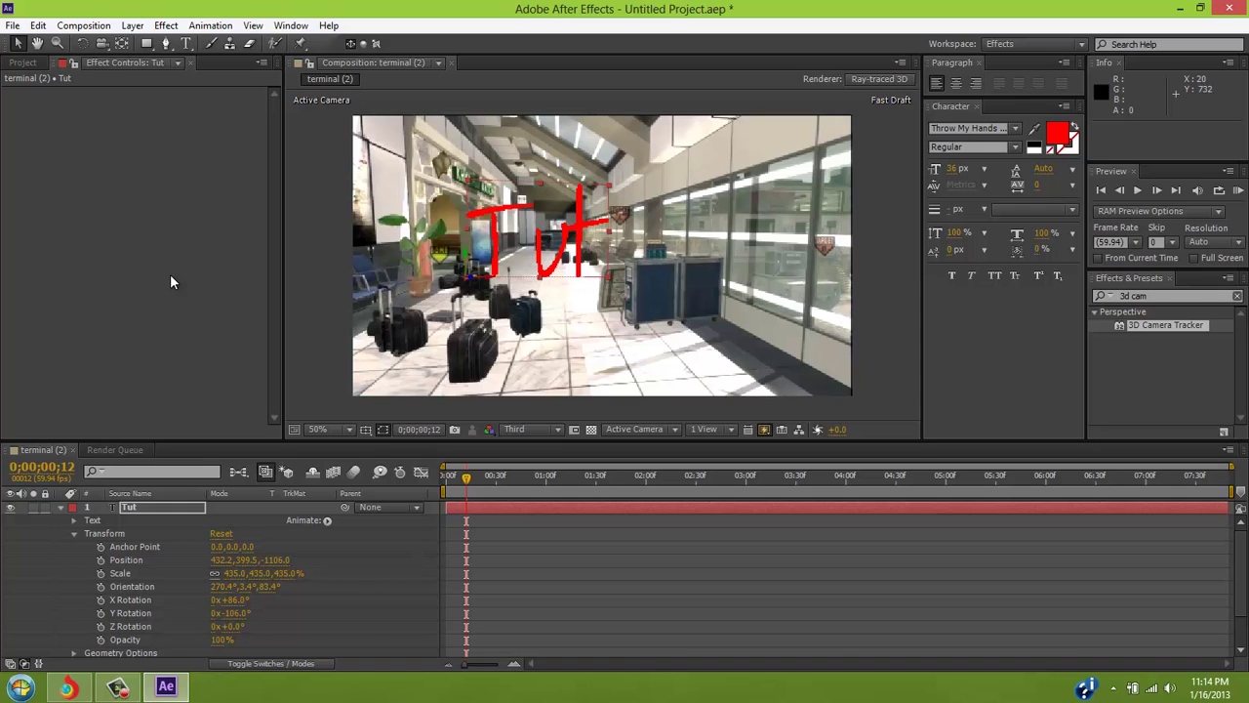
Step: Collapse the text layer's Transform properties while keeping its property groups listed
key("alt+shift+t")
key("ctrl+z")
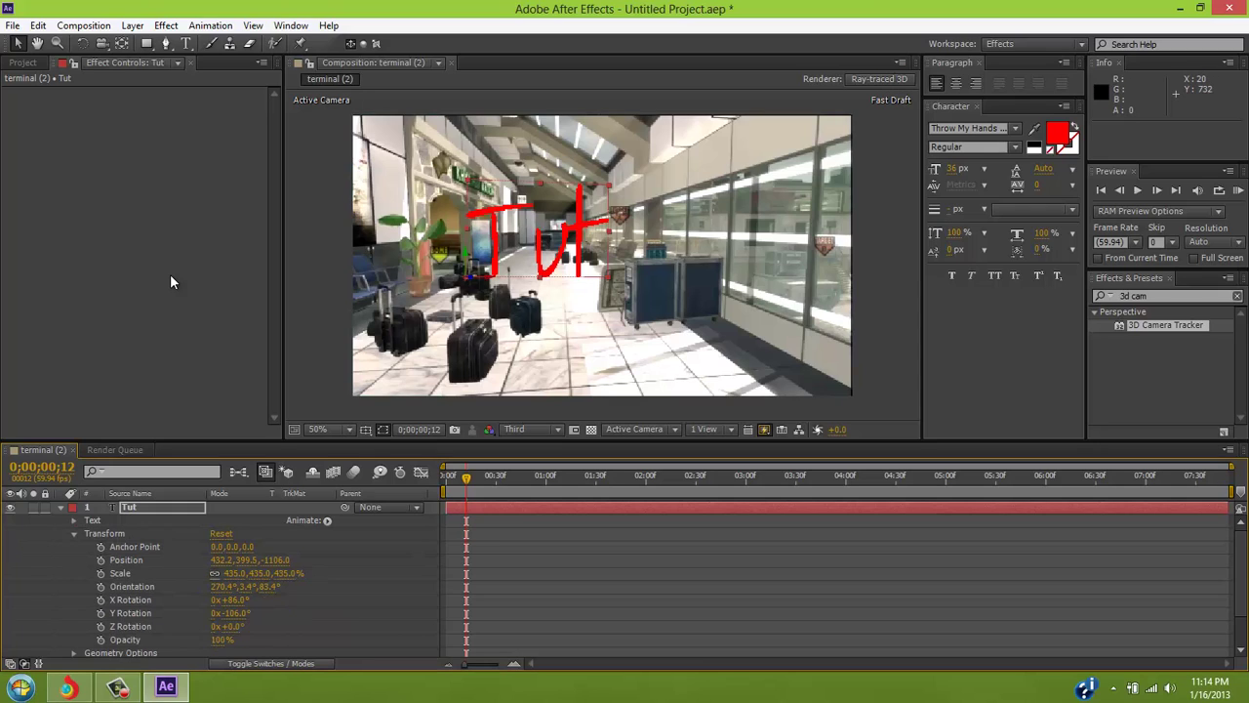
key("ctrl+z")
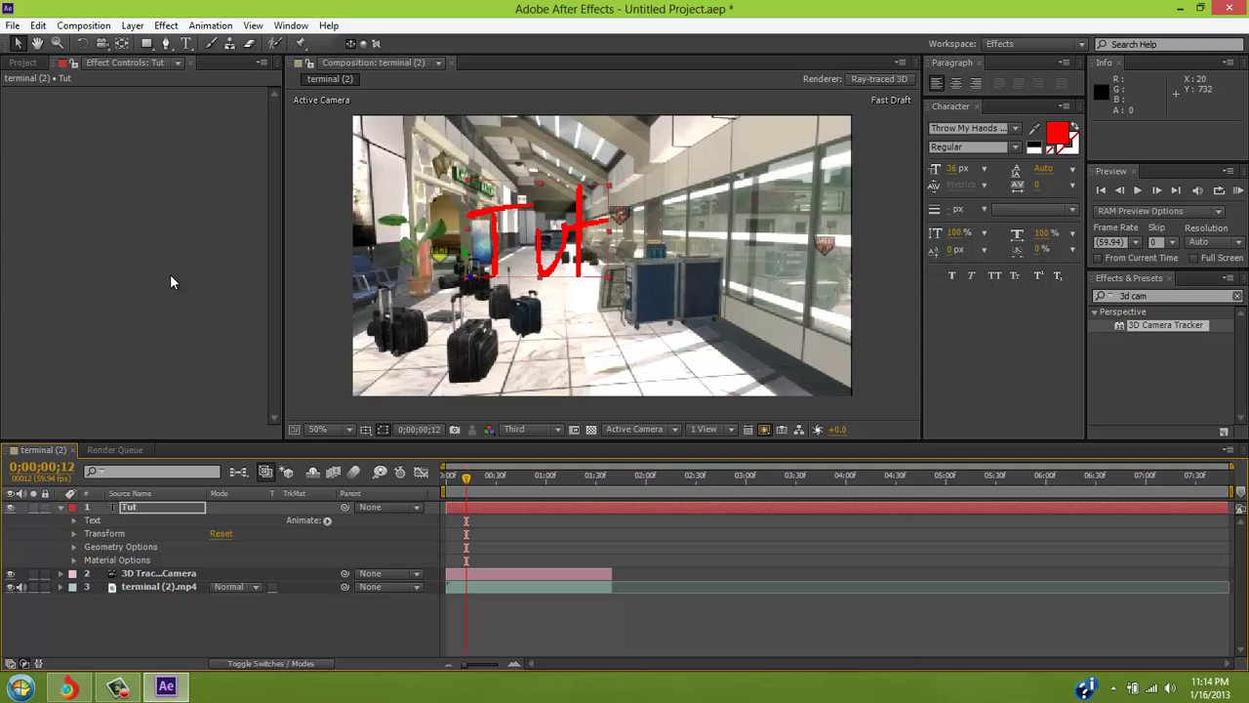
key("u")
key("u")
key("u")
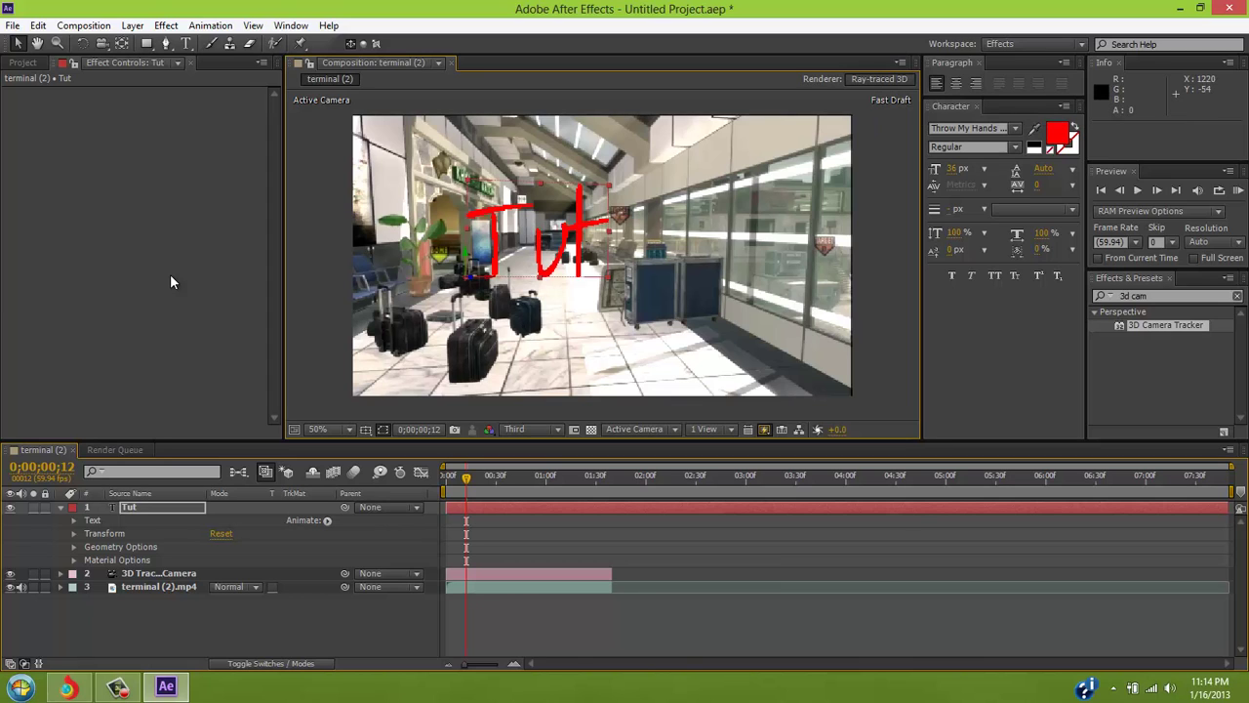
Step: Choose Ray-traced 3D as the renderer in the composition's advanced settings
key("ctrl+k")
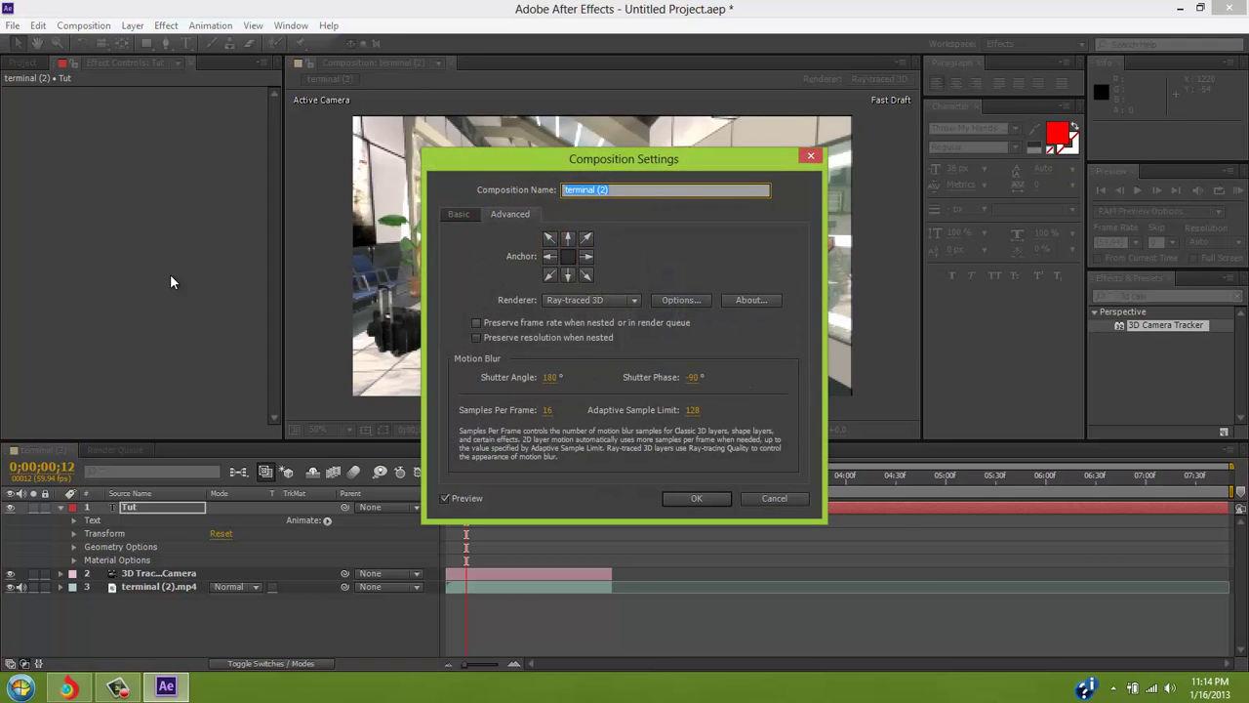
key("Tab")
key("alt+Down")
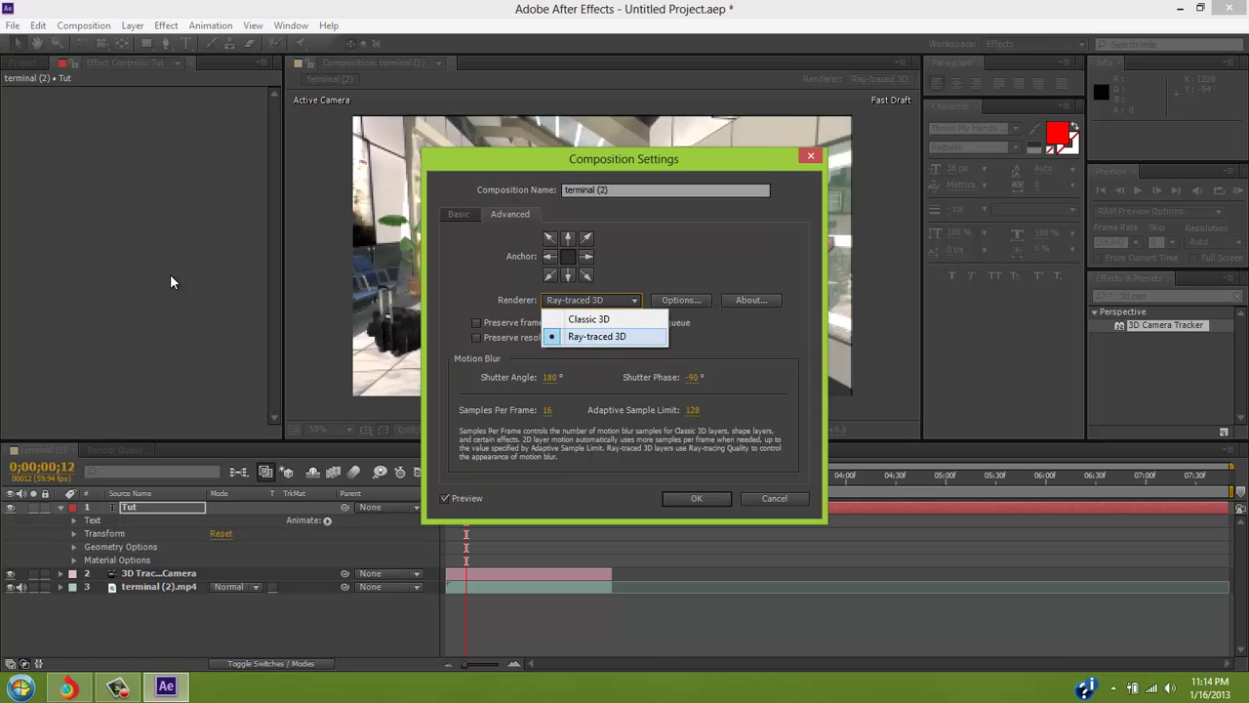
key("Return")
key("Return")
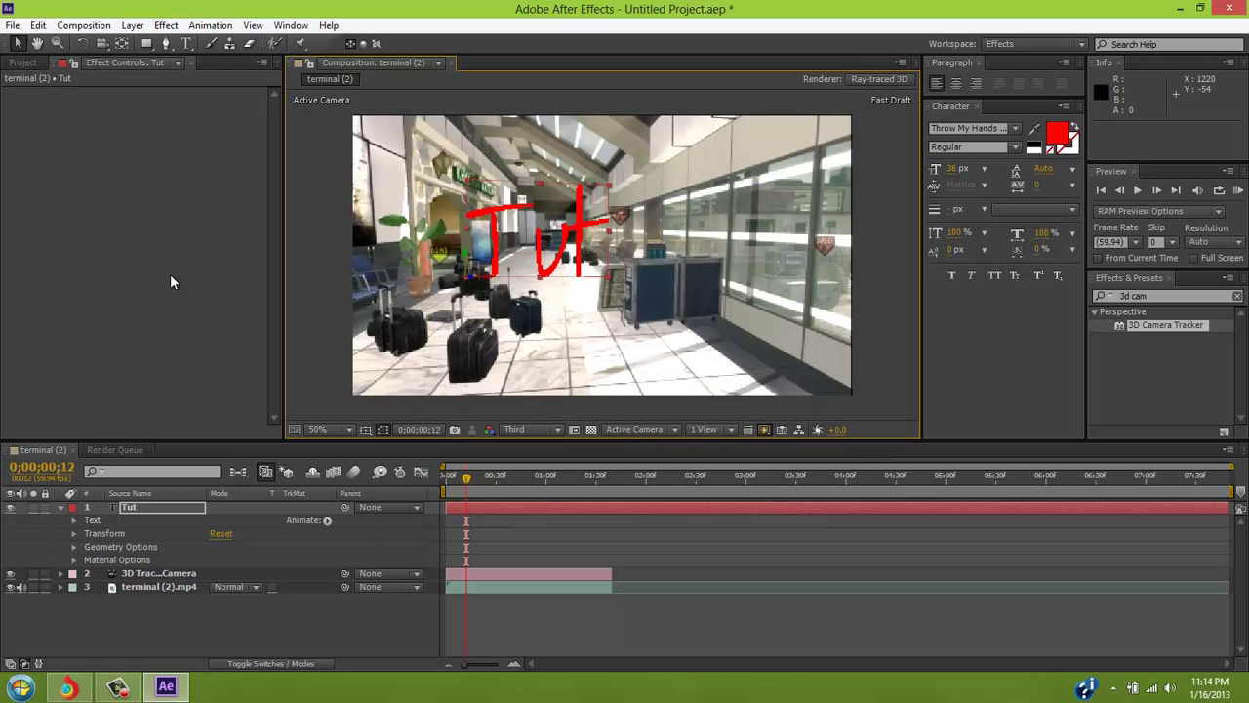
Step: Give the text an extrusion depth of 16.0 in its geometry options
left_click(74, 547)
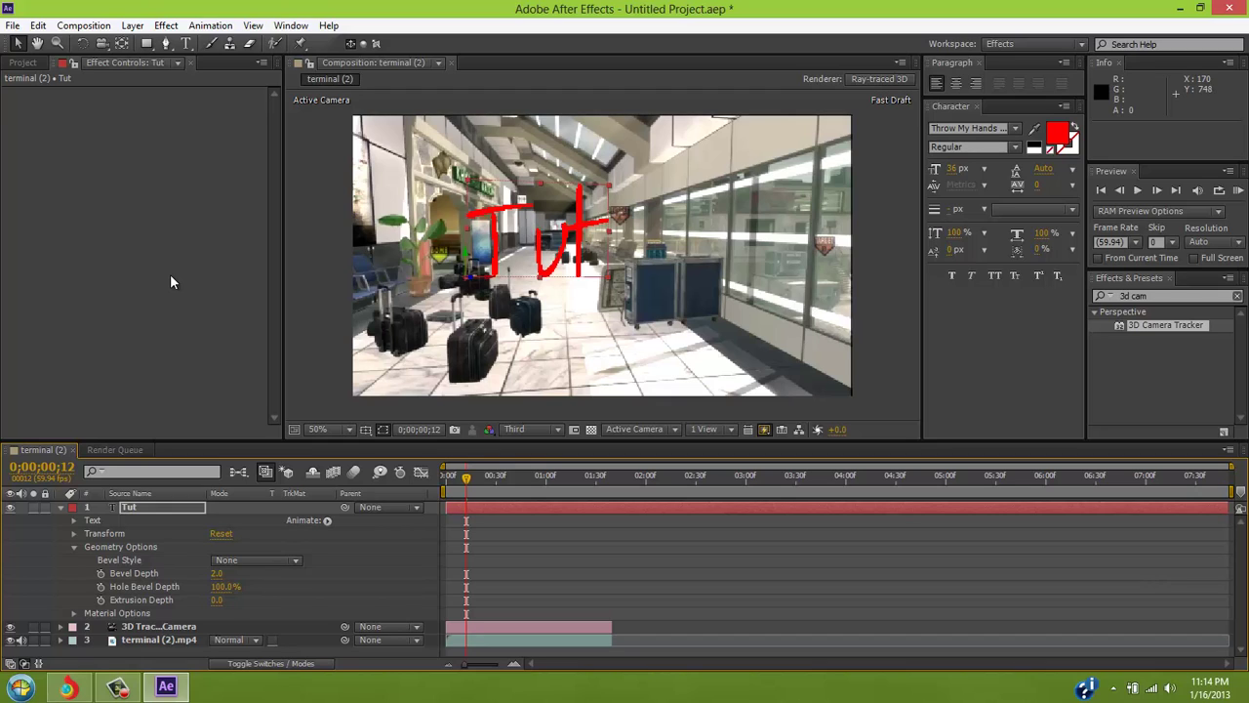
left_click_drag(216, 600, 232, 599)
left_click_drag(170, 274, 170, 278)
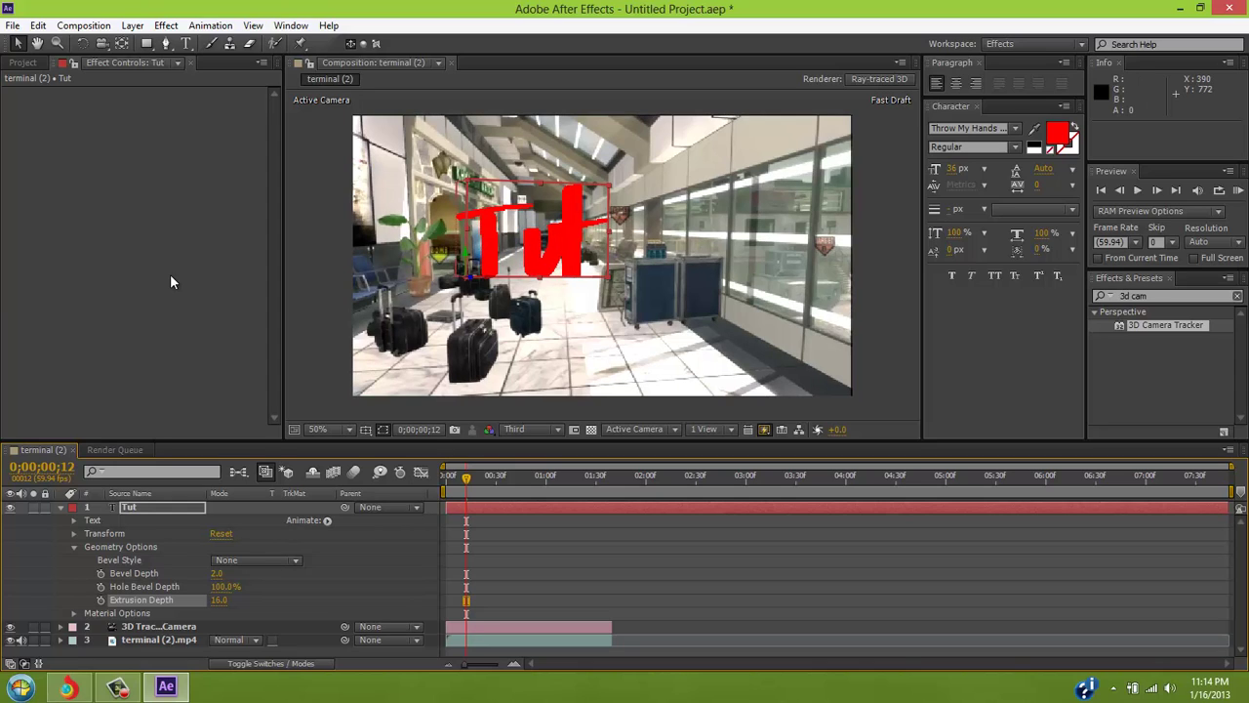
Step: Set the text's bevel style to Concave with a bevel depth of 0.1, then collapse the layer
left_click(256, 559)
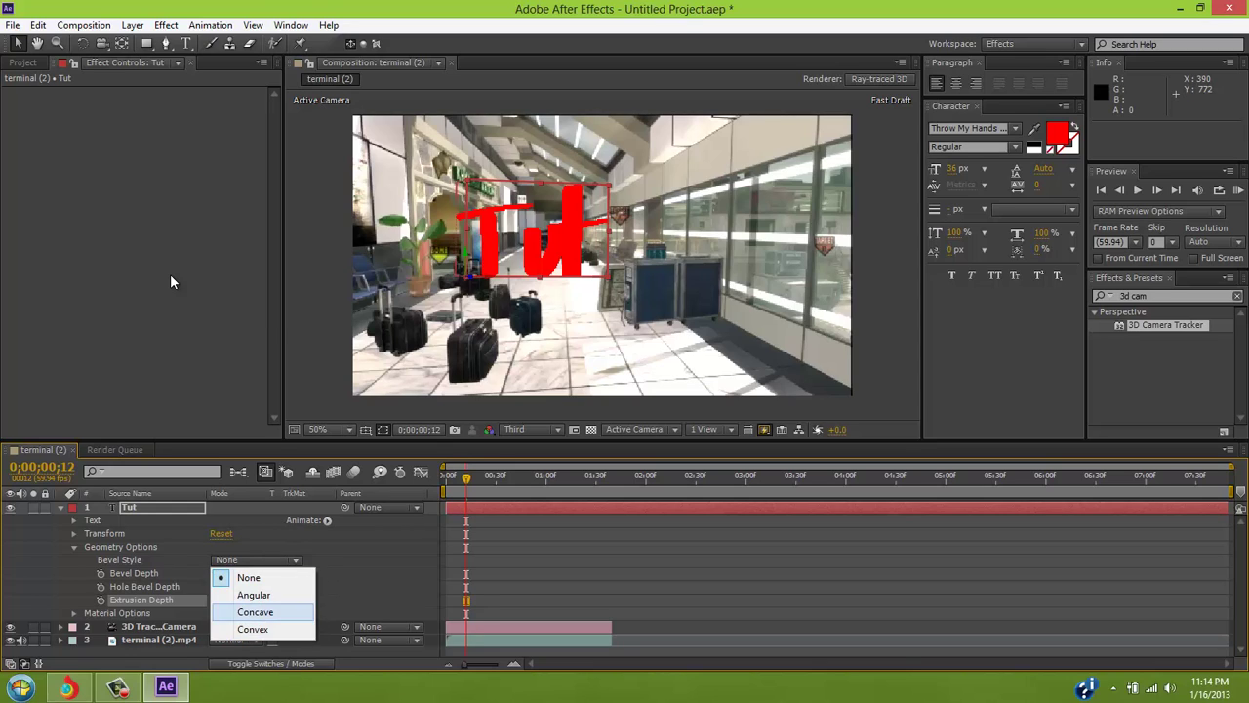
left_click(255, 612)
left_click(217, 572)
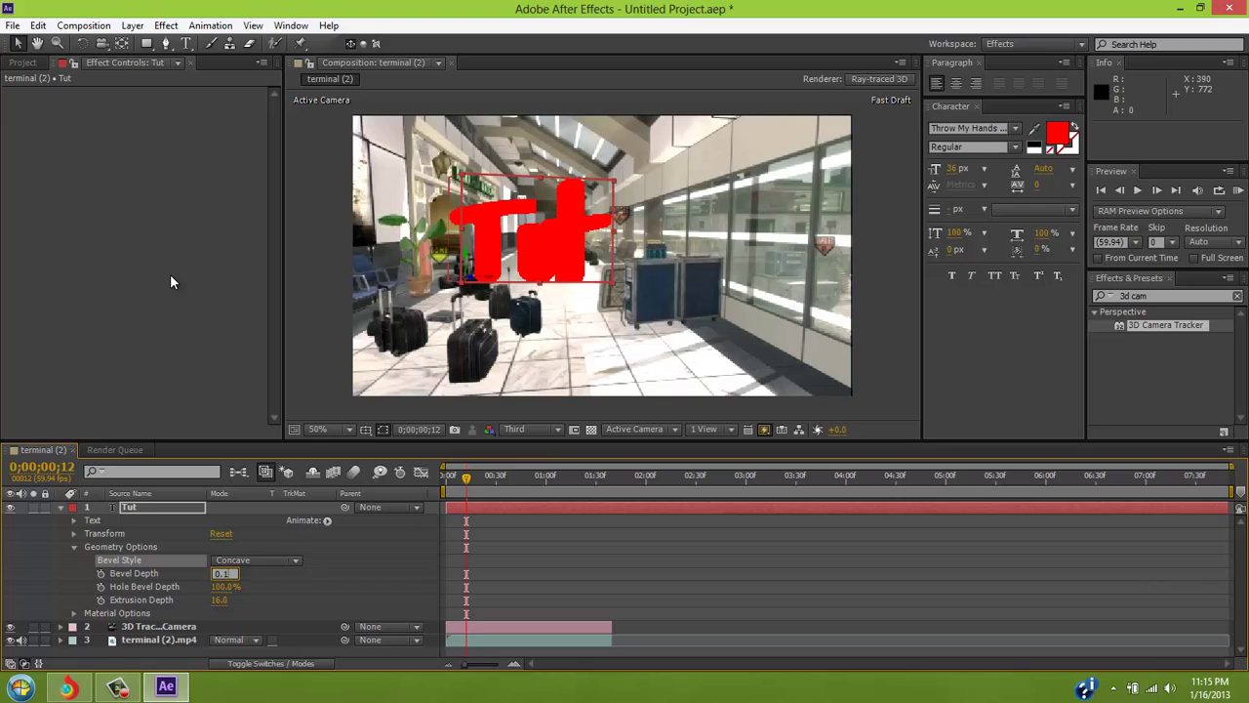
key("Return")
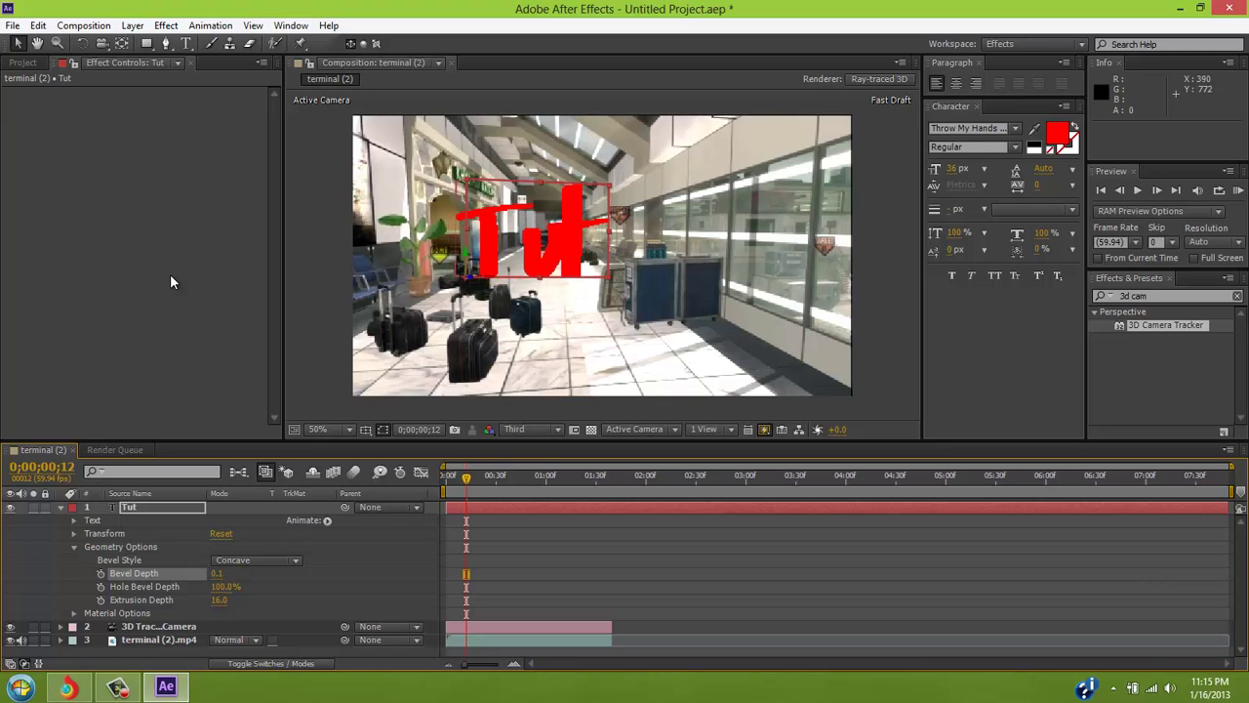
key("u")
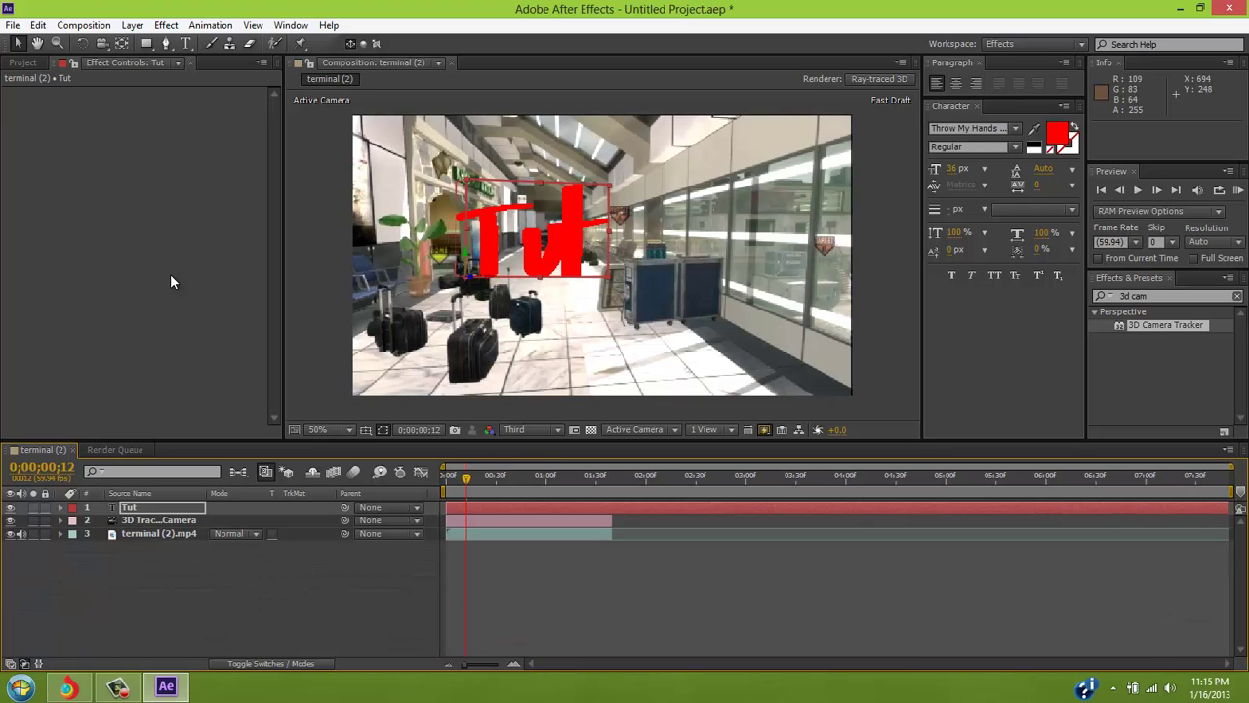
Step: Give the text a white FFFFFF stroke
left_click(1072, 146)
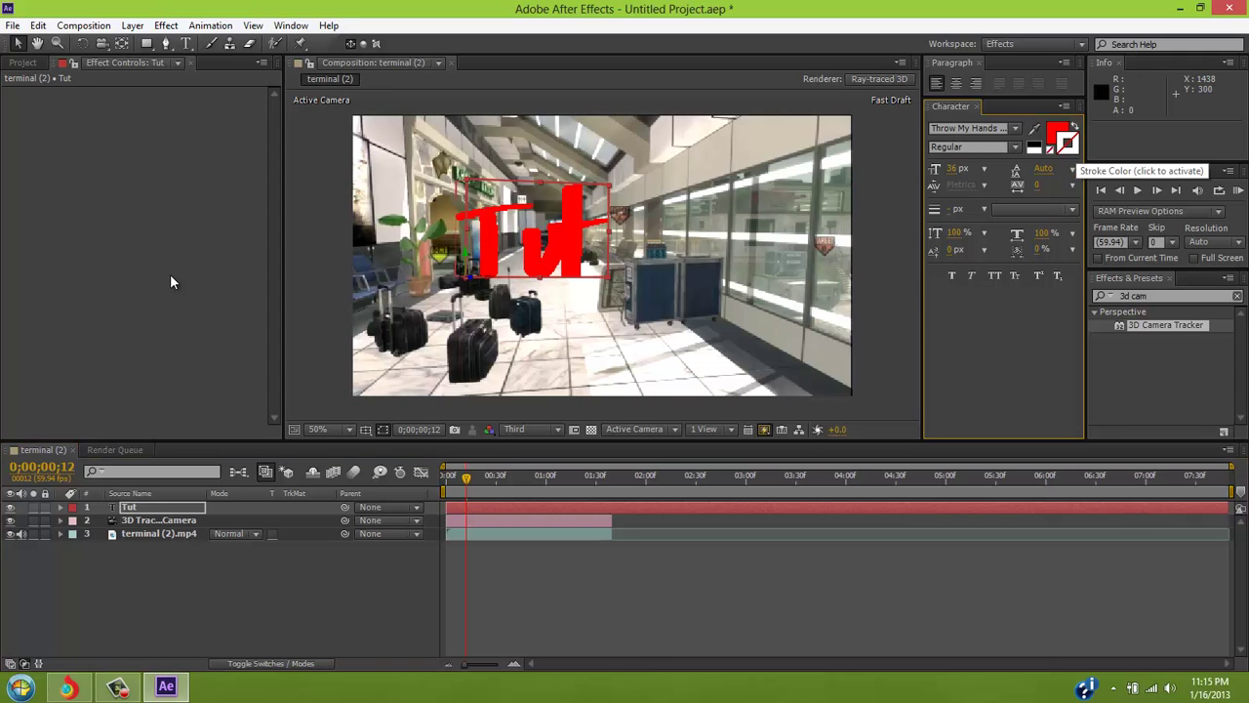
left_click(1070, 146)
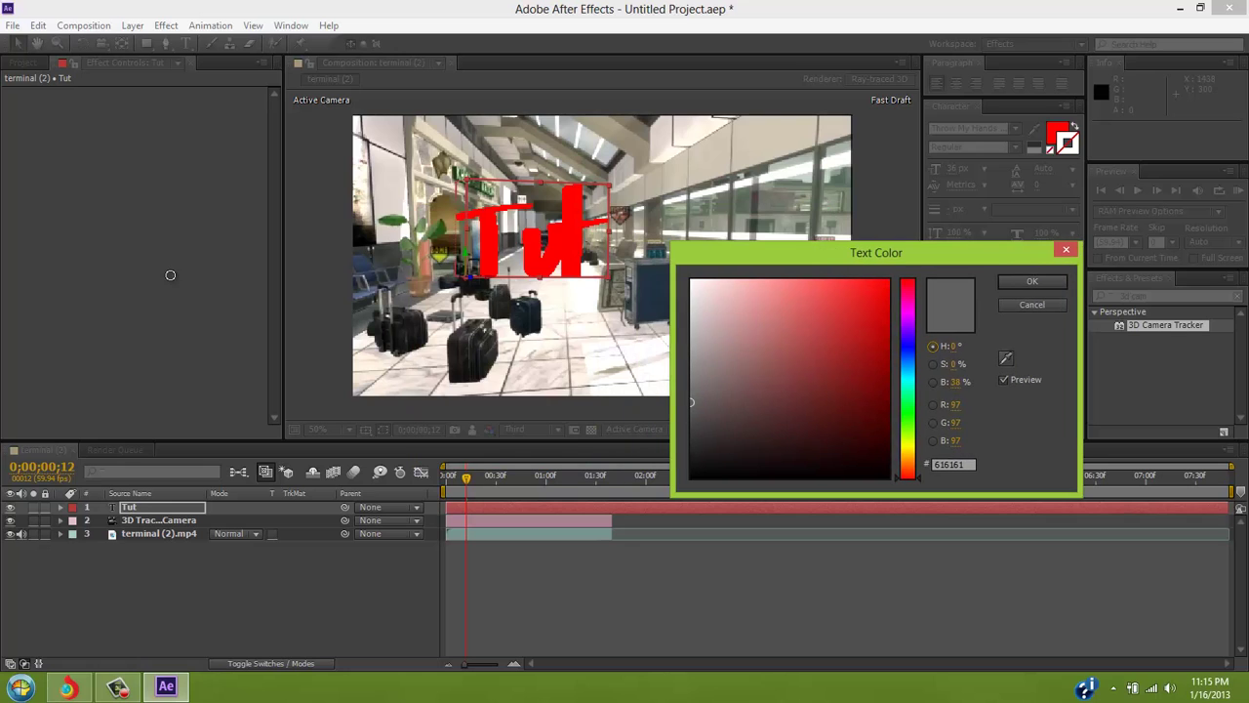
type("ffffff")
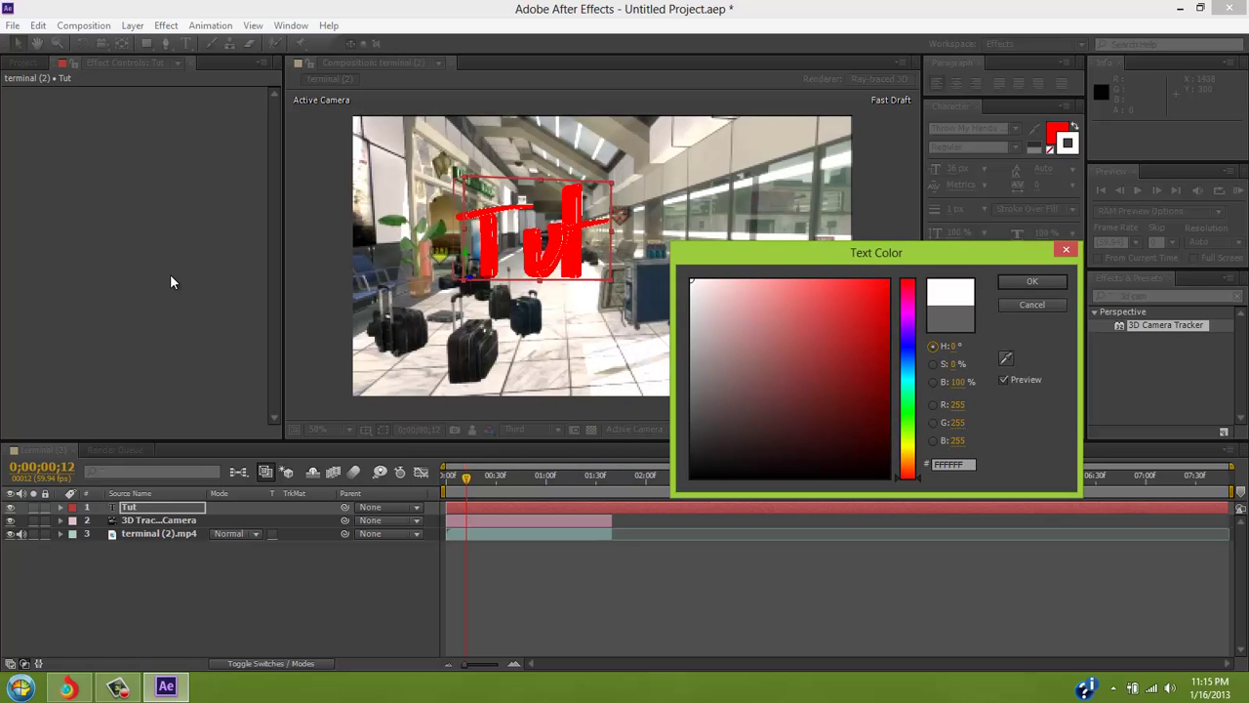
key("Return")
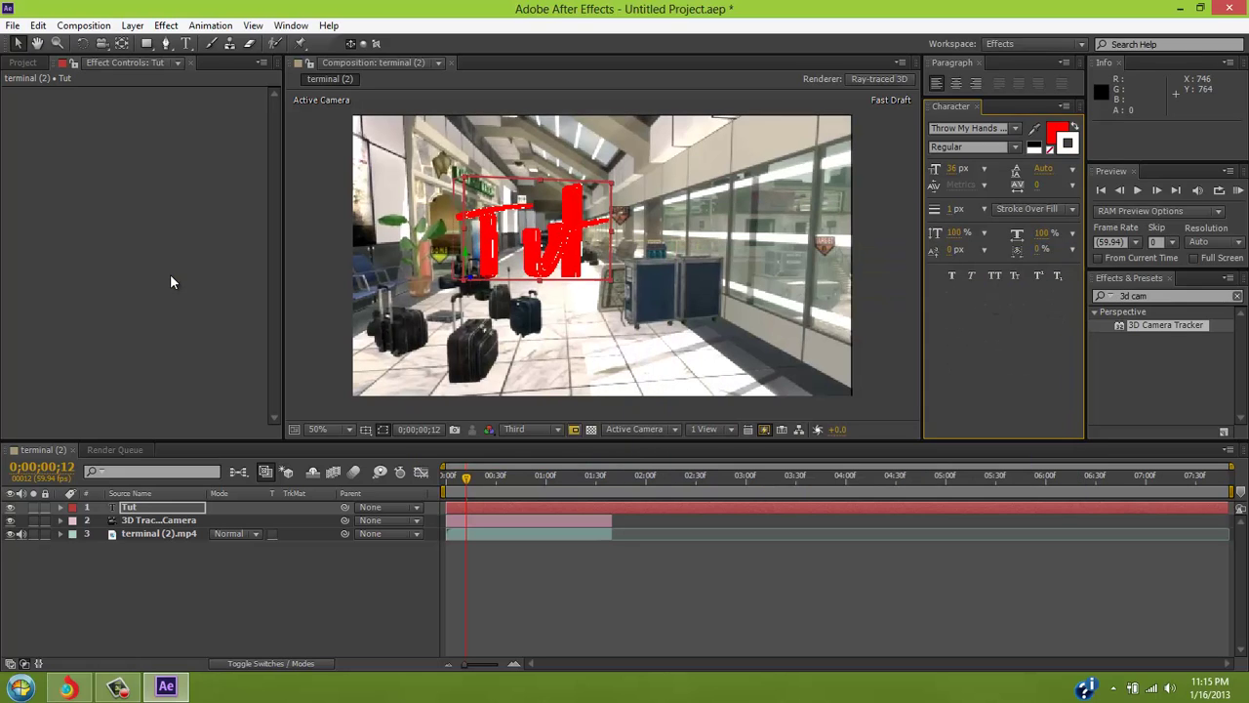
Step: Set the composition's preview resolution to Full
left_click(532, 429)
left_click(532, 471)
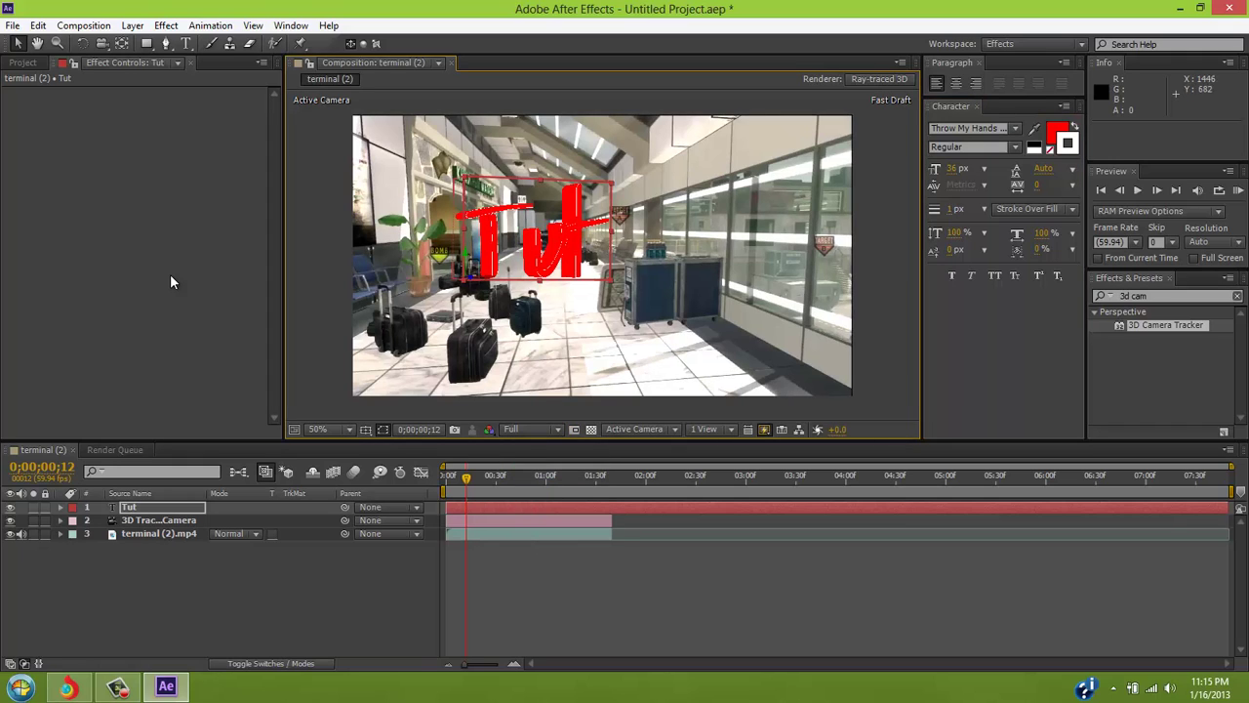
left_click(1003, 352)
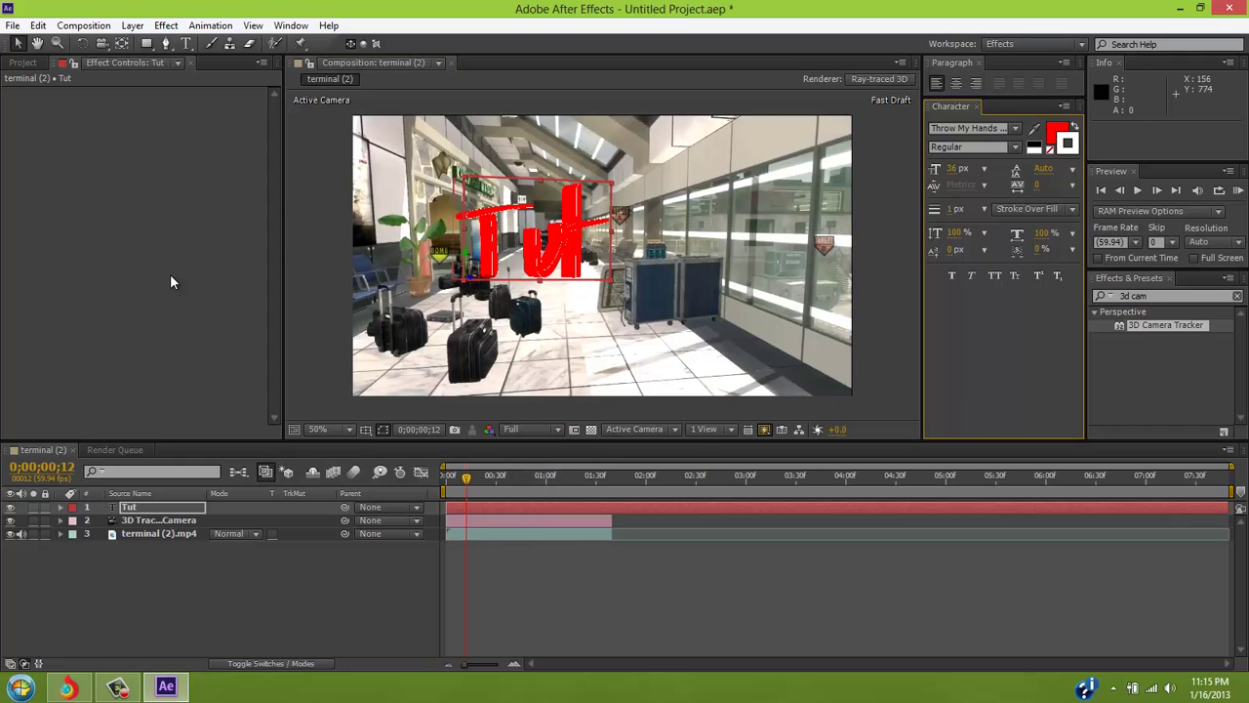
Step: Increase the text's bevel depth to 0.9 and collapse the layer's properties
left_click(61, 506)
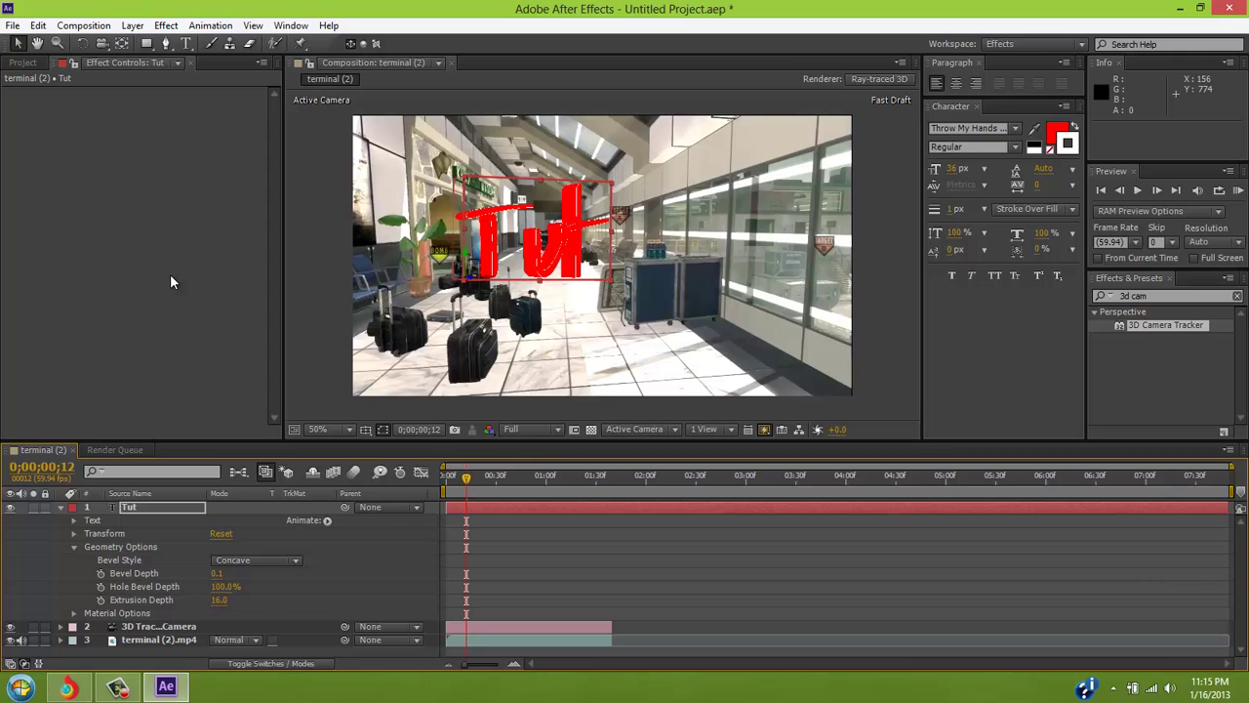
left_click_drag(217, 573, 225, 572)
left_click(1004, 351)
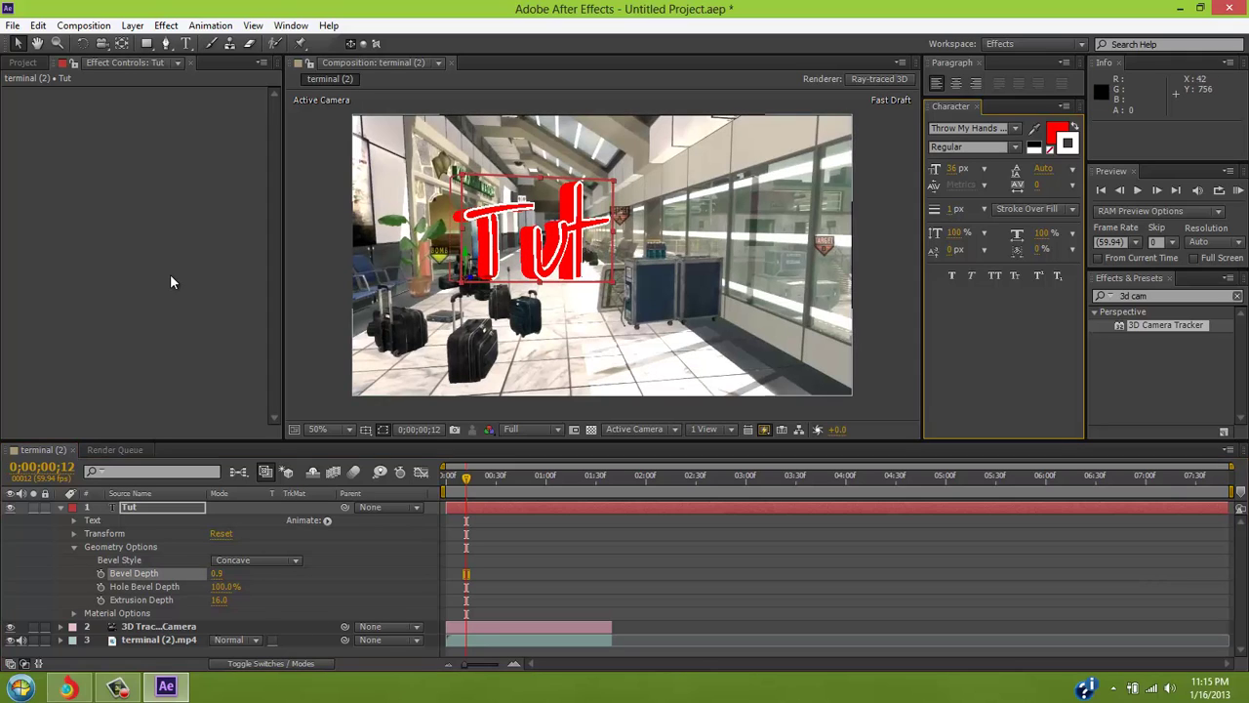
key("ctrl+grave")
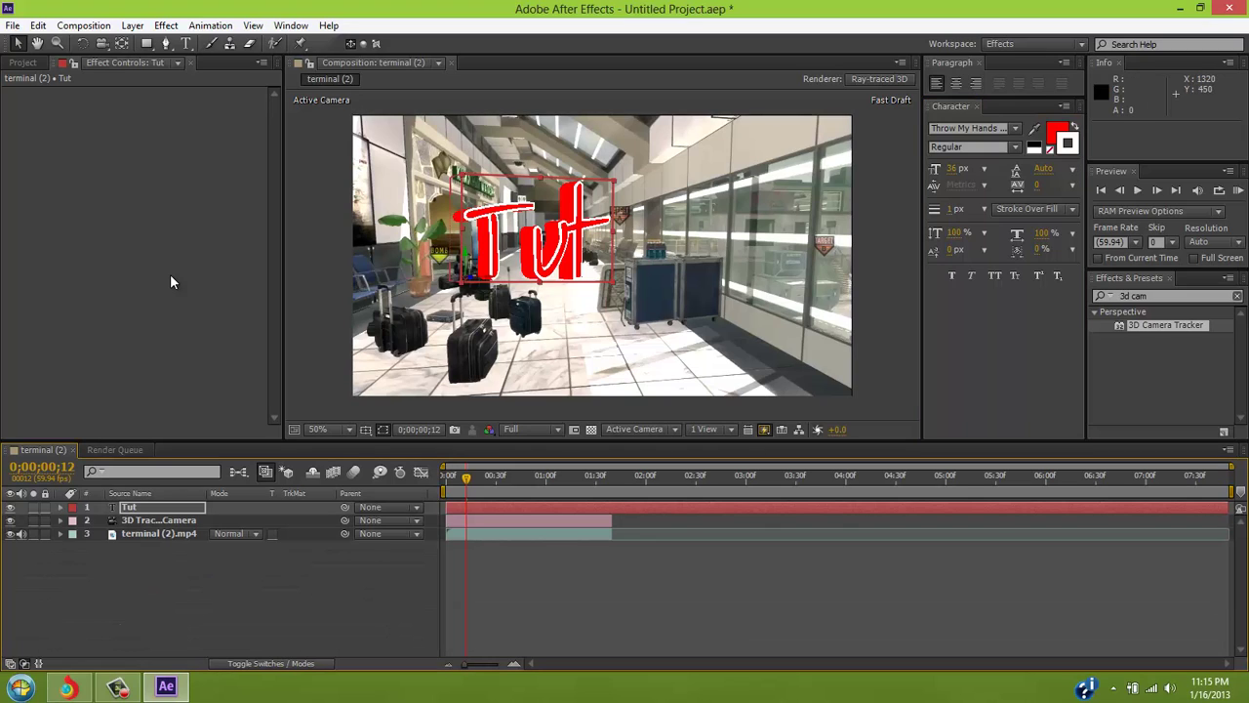
Step: Change the text's fill colour to black 000000
key("ctrl+6")
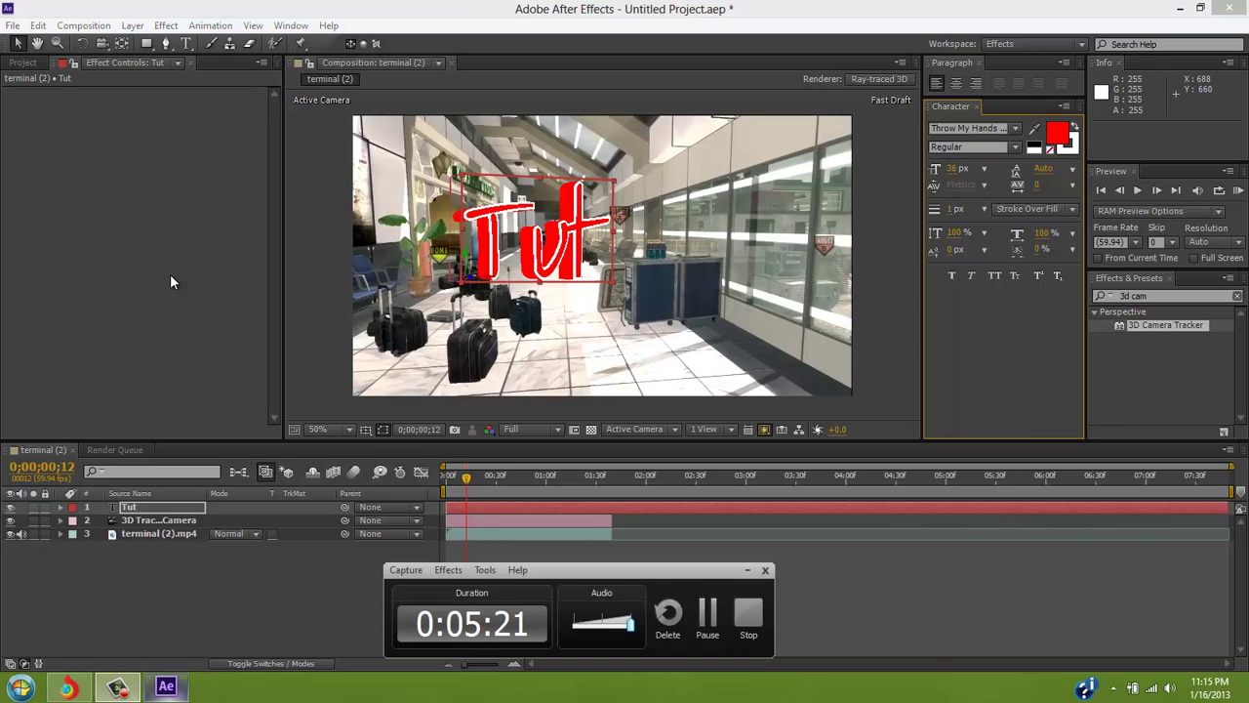
left_click(1057, 133)
mouse_move(742, 313)
left_mouse_down()
mouse_move(694, 323)
mouse_move(722, 478)
mouse_move(691, 477)
left_mouse_up()
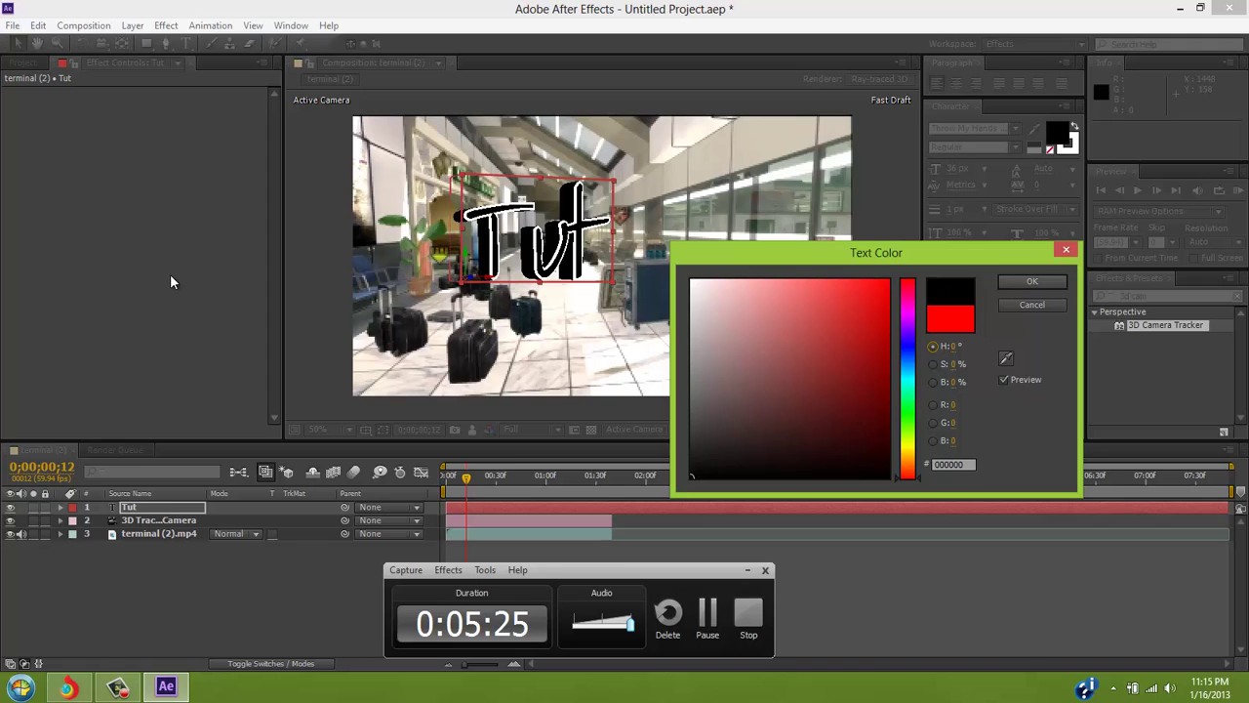
key("Return")
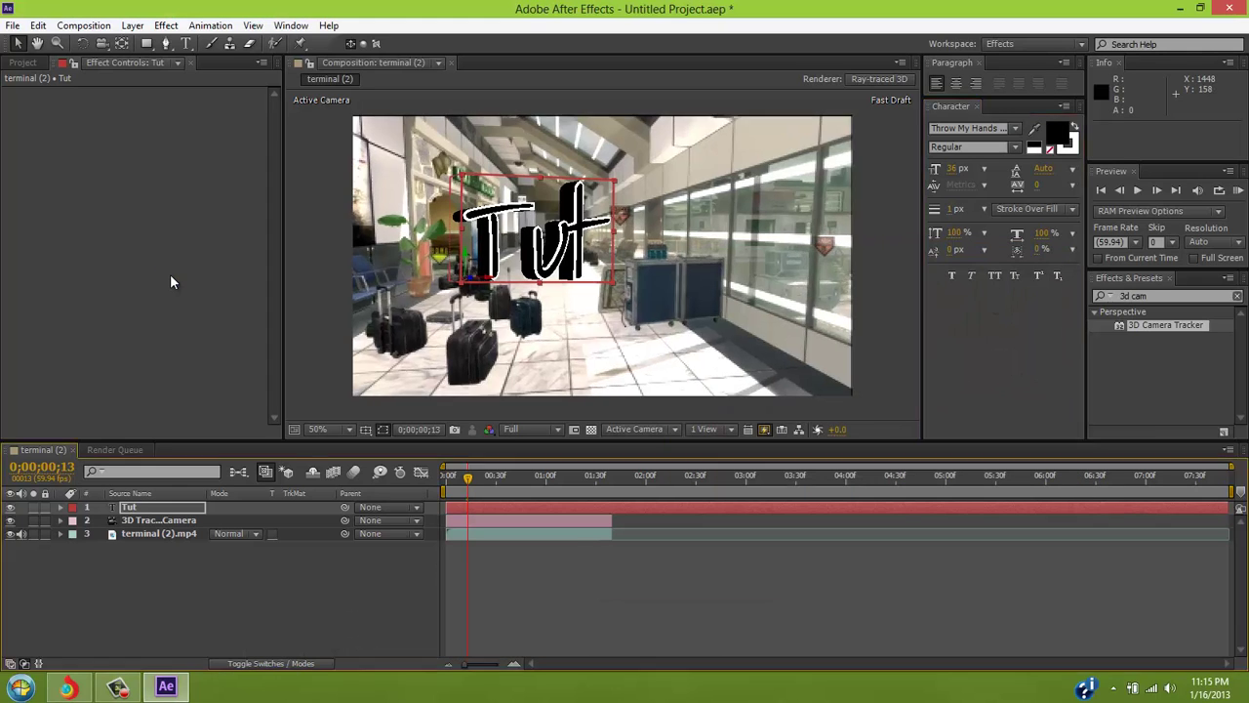
Step: Scrub further along the footage to check the text and set the preview resolution to Quarter
left_click_drag(468, 478, 505, 478)
left_click(531, 429)
key("Return")
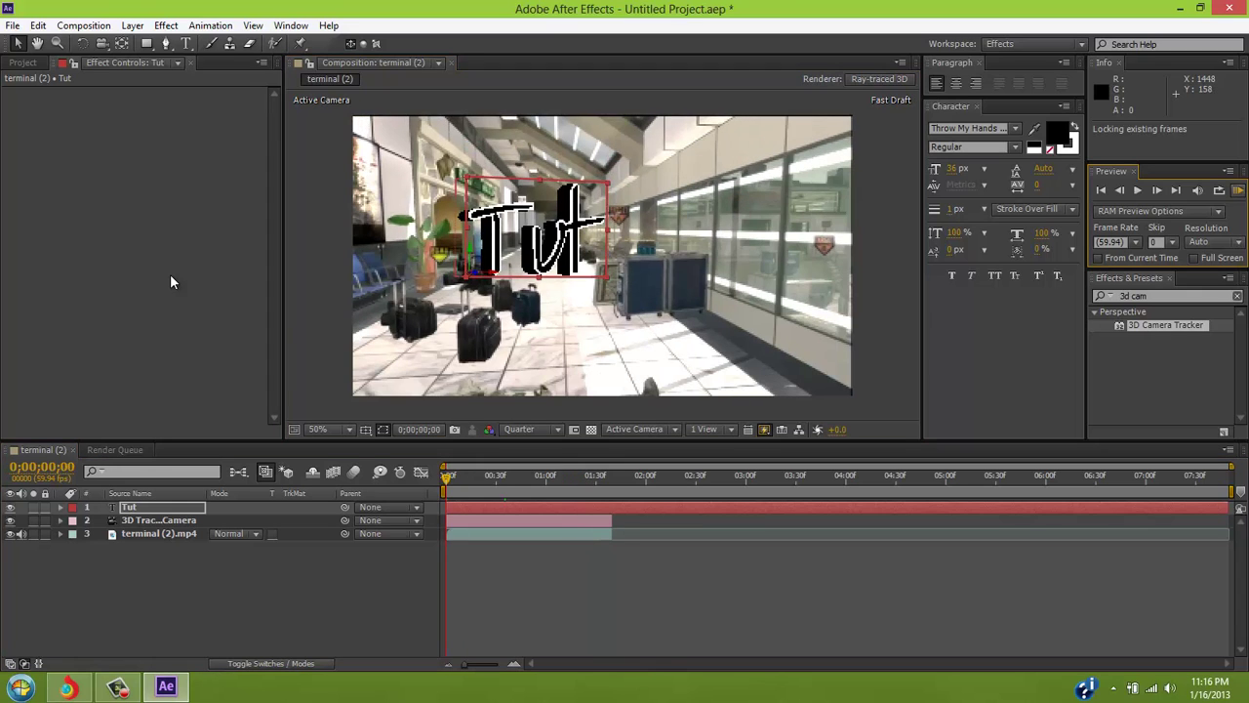
Step: Play the RAM preview of the composition to check the tracked text, then return to the first frames
key("space")
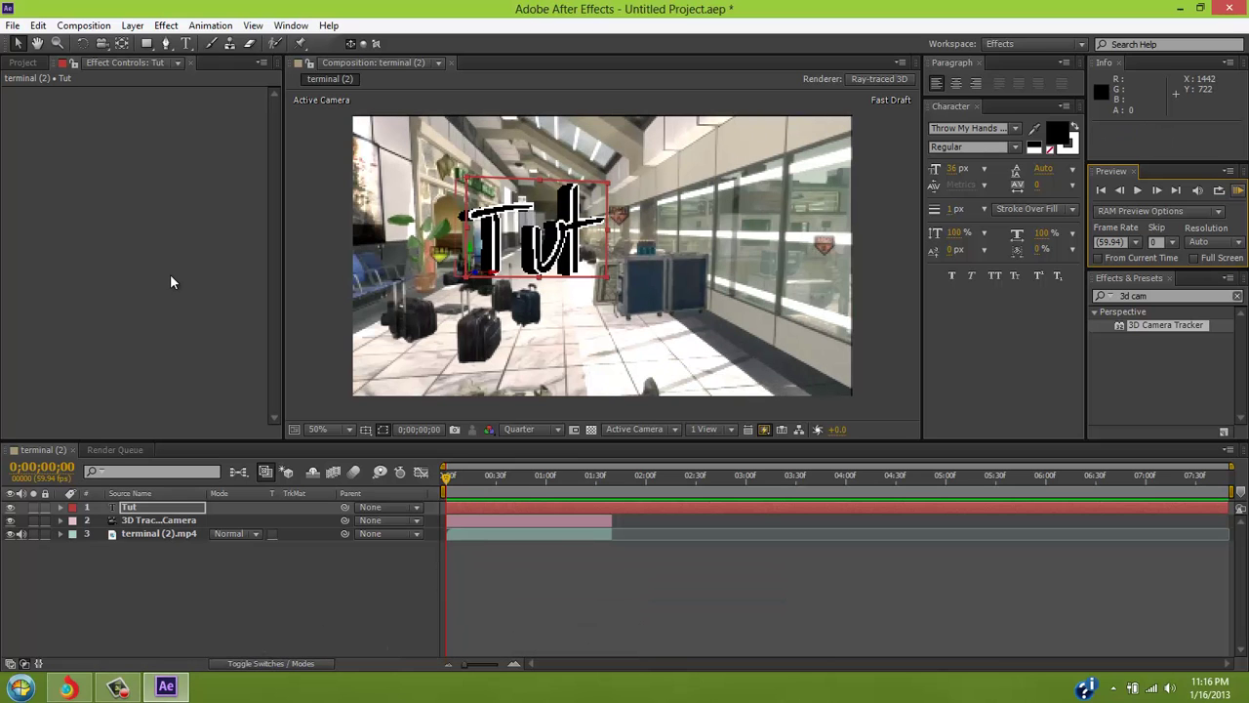
key("space")
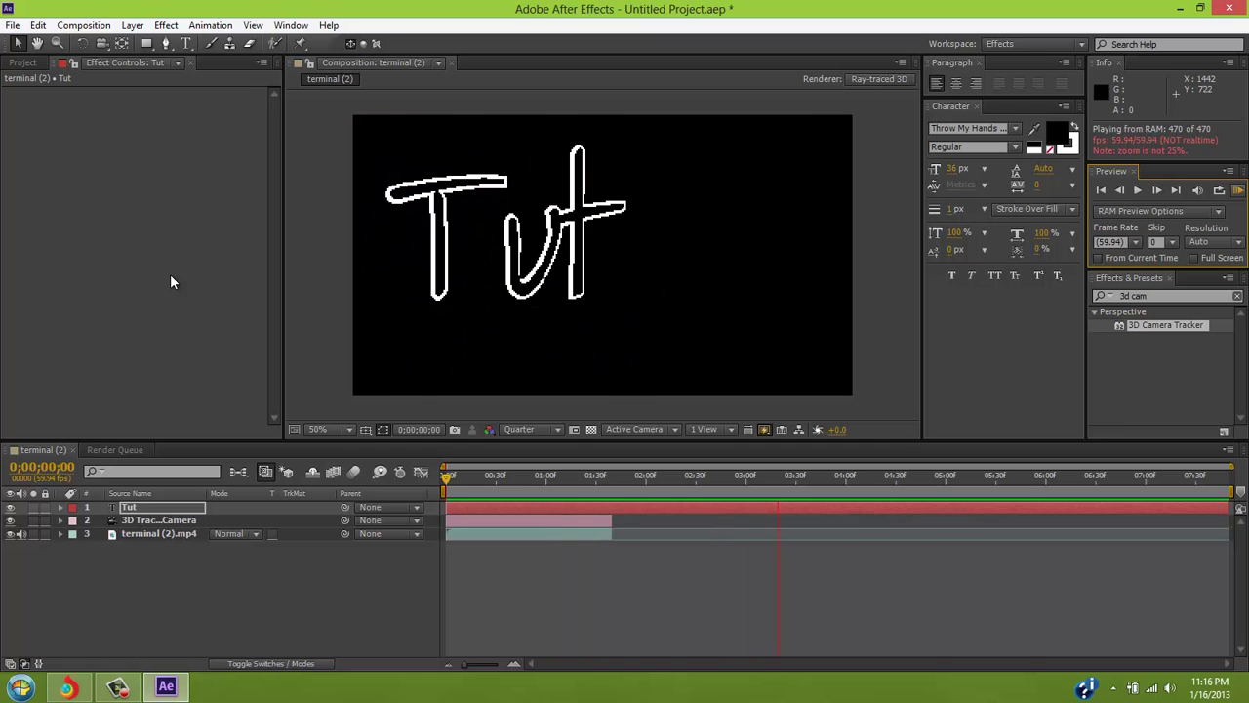
key("space")
key("shift+Page_Up")
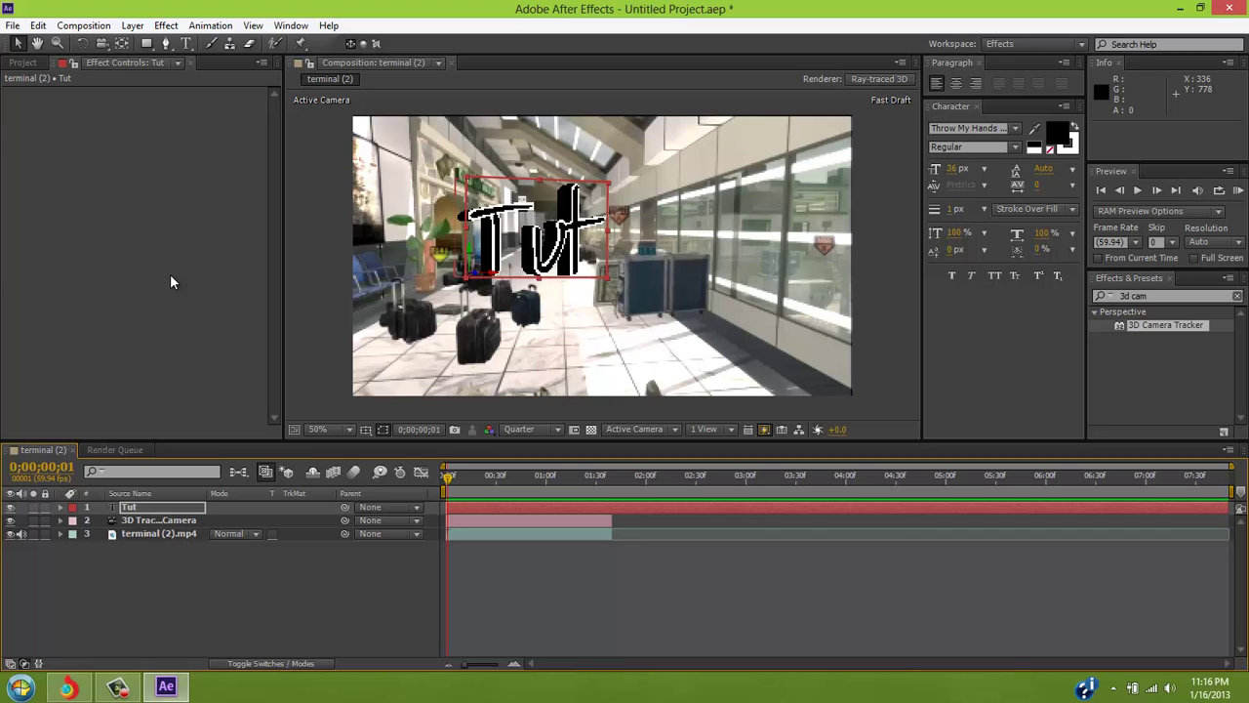
mouse_move(166, 686)
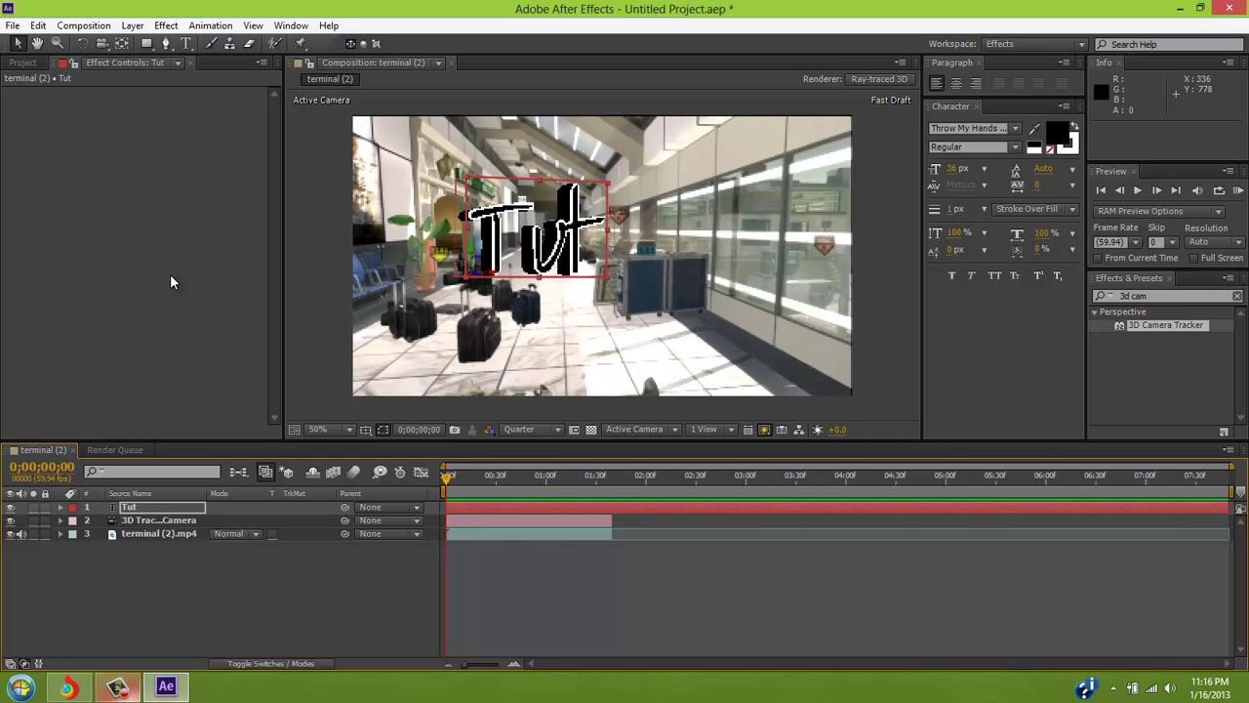
mouse_move(69, 686)
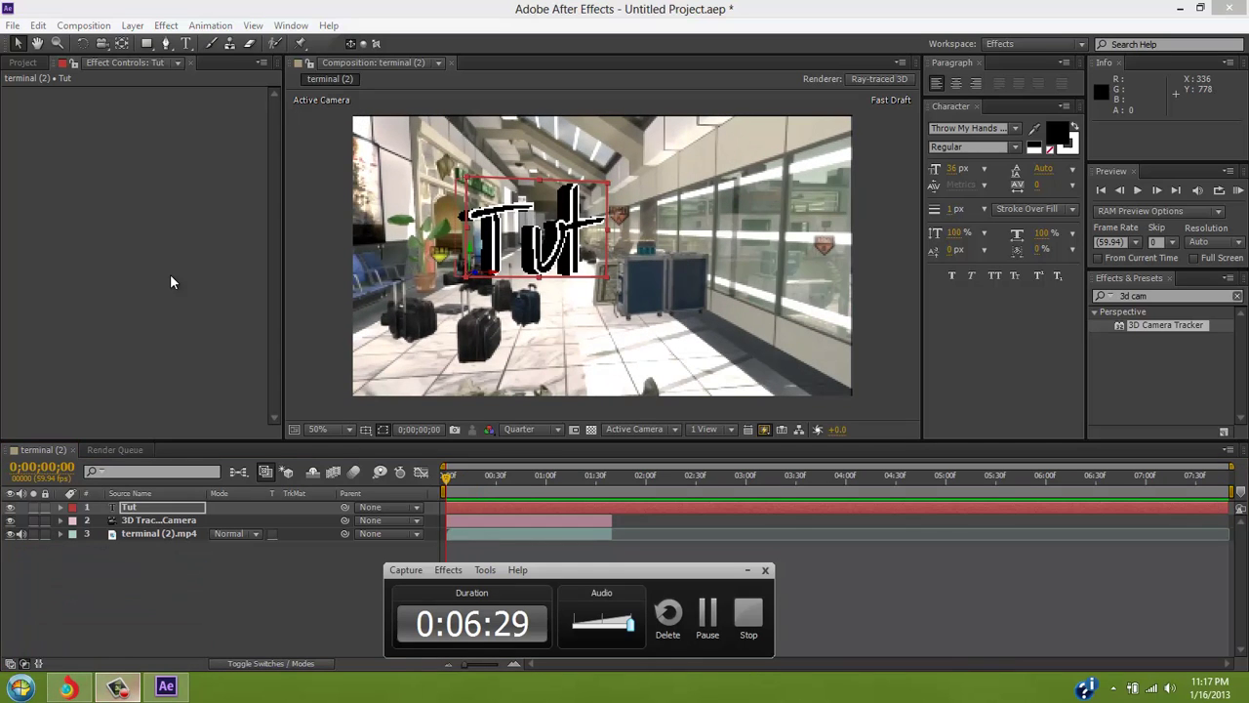